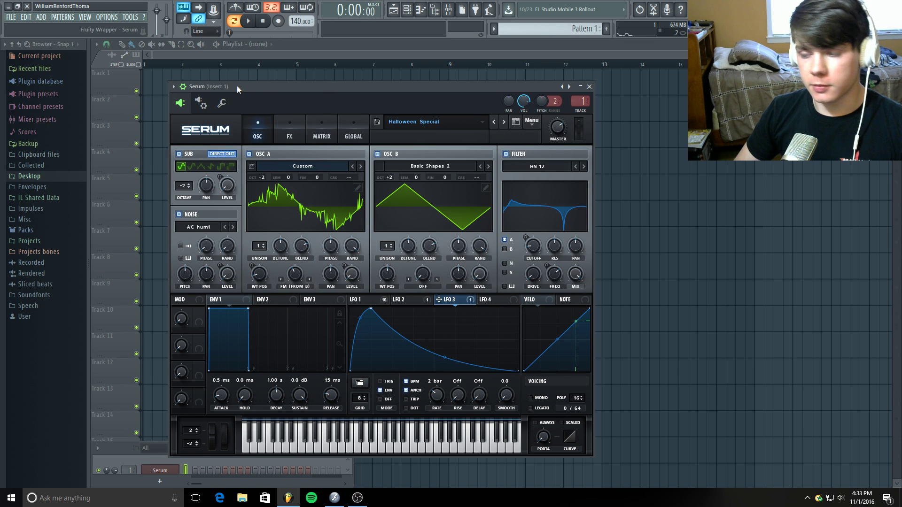
Reposition the Serum window and switch oscillator A's waveform display to the 3D wavetable view.
{"action": "left_click_drag", "start_coordinate": [237, 86], "coordinate": [214, 66]}
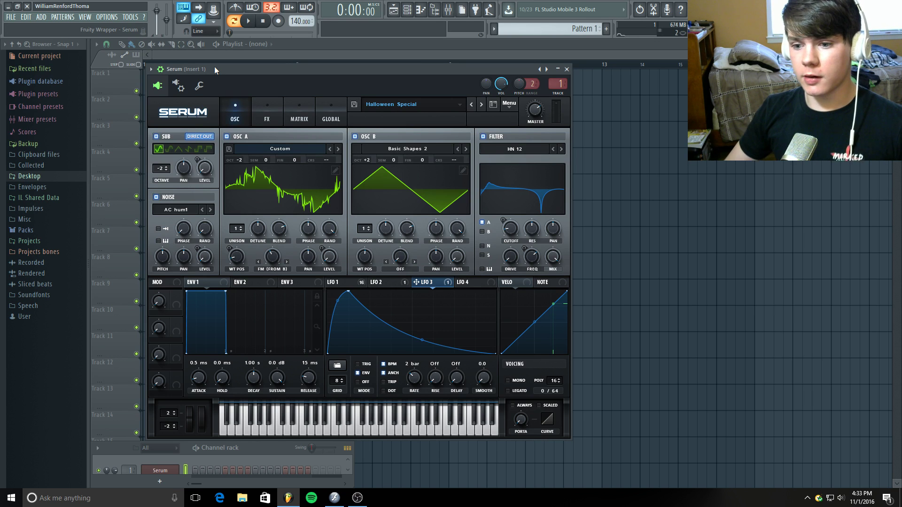
{"action": "left_click", "coordinate": [279, 179]}
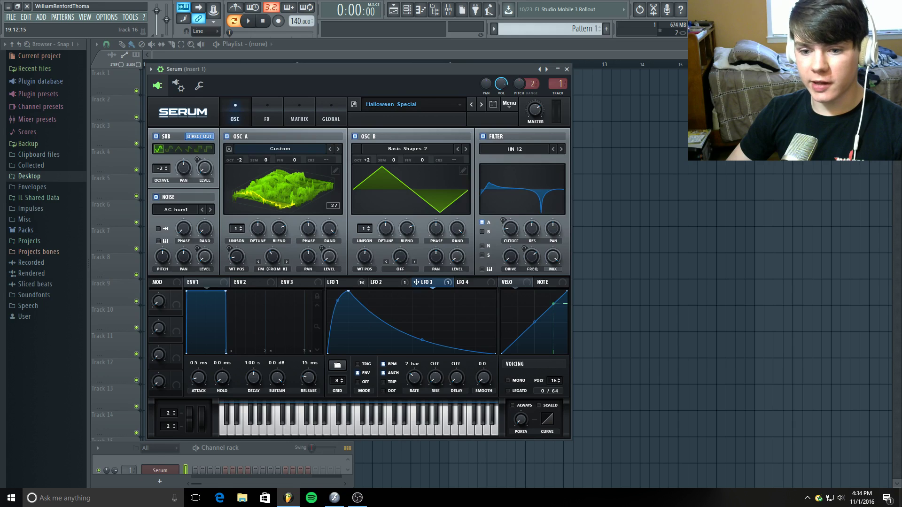
View the image jack-o-lantern-10.png from the desktop in Photos, close it and return to FL Studio.
{"action": "left_click", "coordinate": [900, 498]}
{"action": "double_click", "coordinate": [16, 212]}
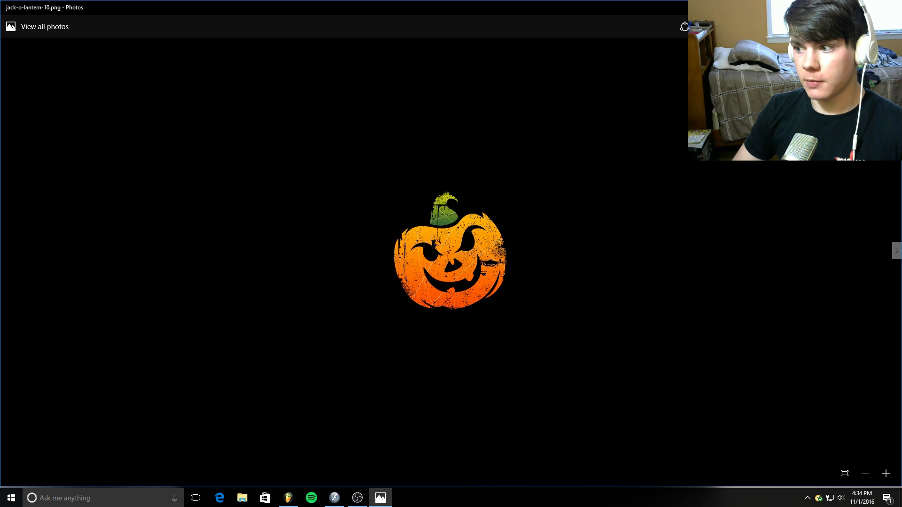
{"action": "left_click", "coordinate": [891, 7]}
{"action": "left_click", "coordinate": [286, 499]}
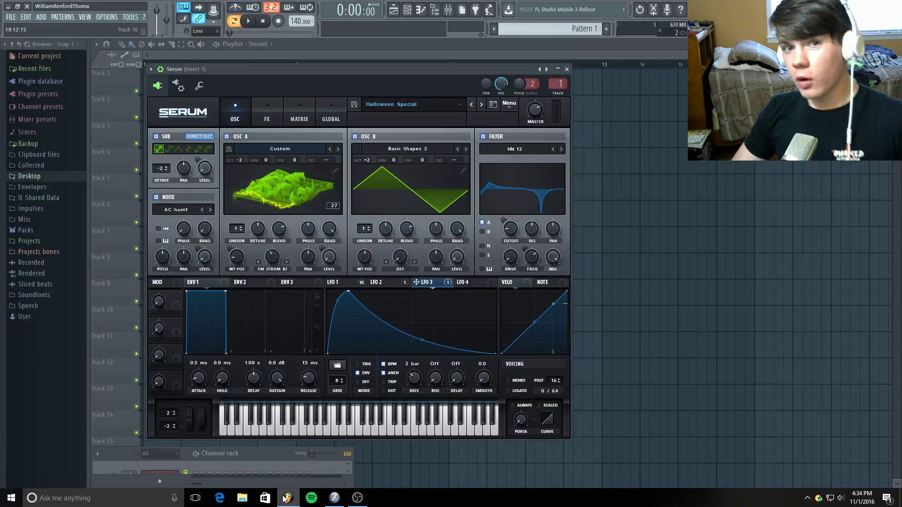
Open oscillator A's wavetable editor and look through its Process options.
{"action": "left_click", "coordinate": [340, 172]}
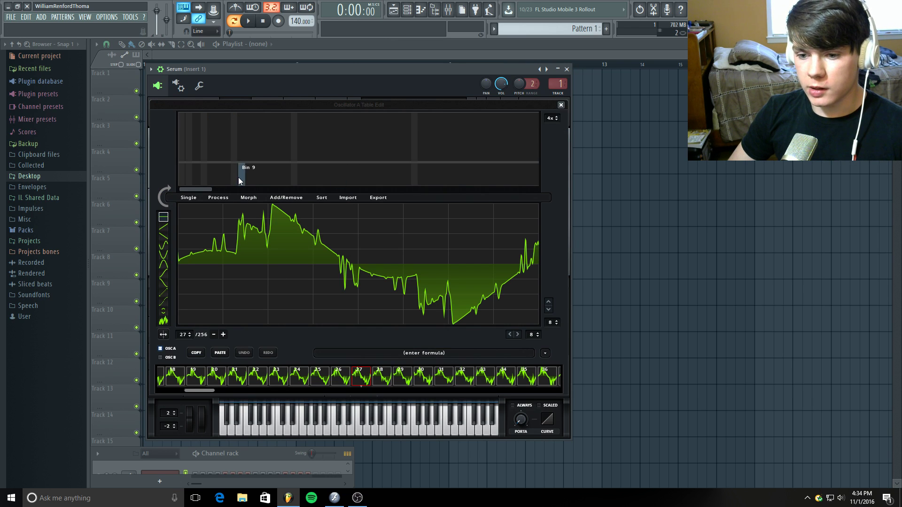
{"action": "left_click", "coordinate": [219, 198]}
{"action": "left_click", "coordinate": [235, 207]}
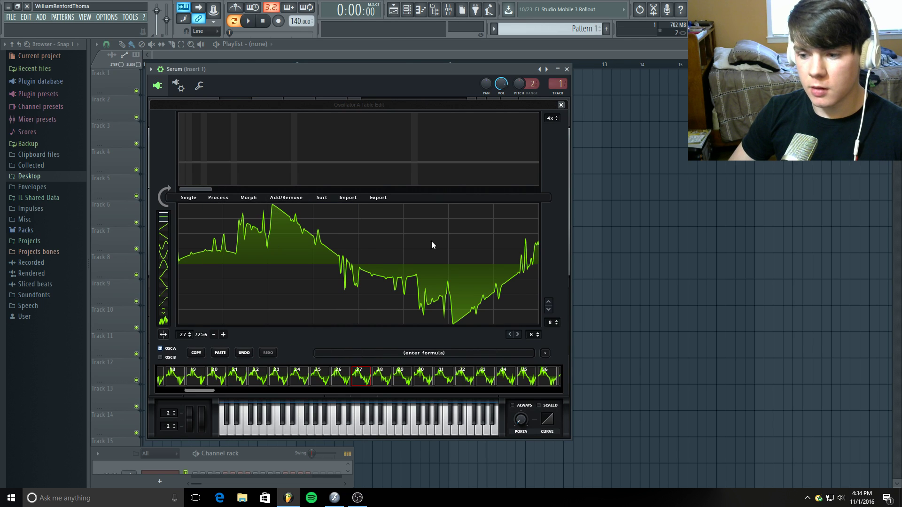
Browse the Multis formula presets in the wavetable editor, repositioning the Serum window so the whole list can be read.
{"action": "left_click", "coordinate": [546, 353]}
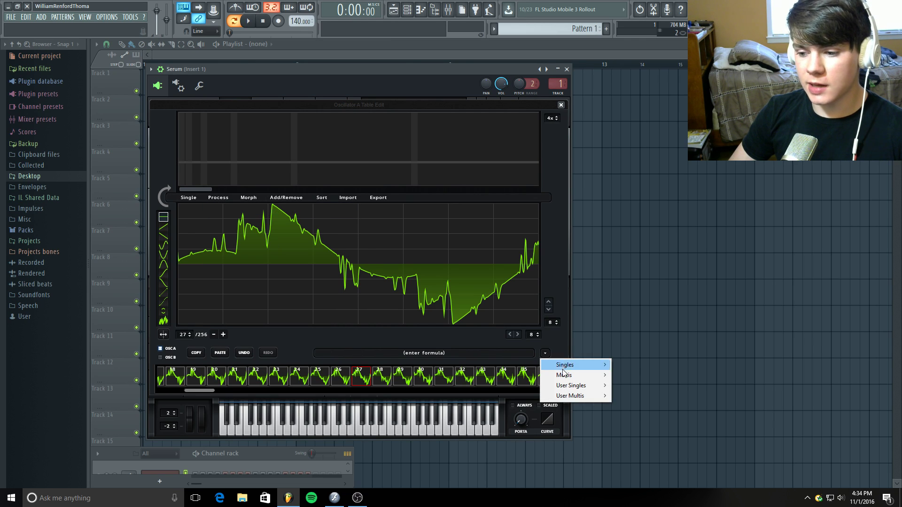
{"action": "mouse_move", "coordinate": [564, 376]}
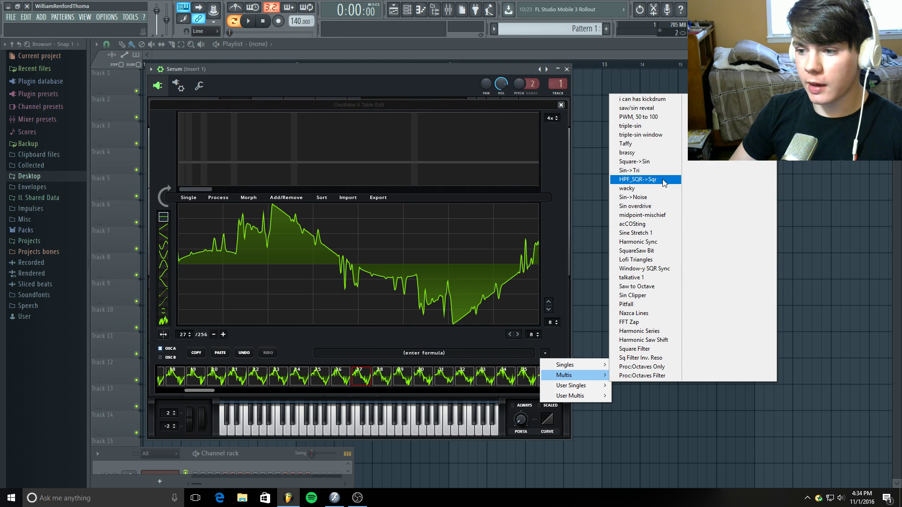
{"action": "left_click", "coordinate": [433, 70]}
{"action": "left_click_drag", "start_coordinate": [432, 69], "coordinate": [345, 61]}
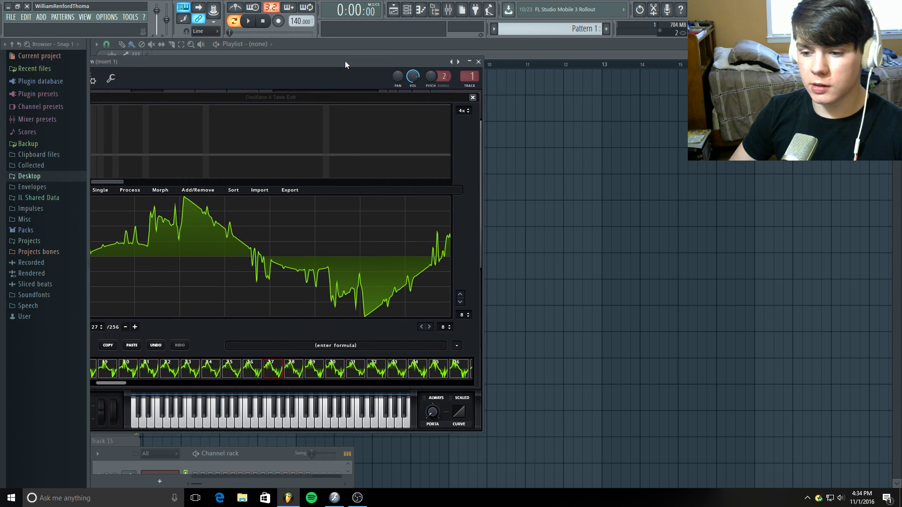
{"action": "left_click", "coordinate": [456, 346]}
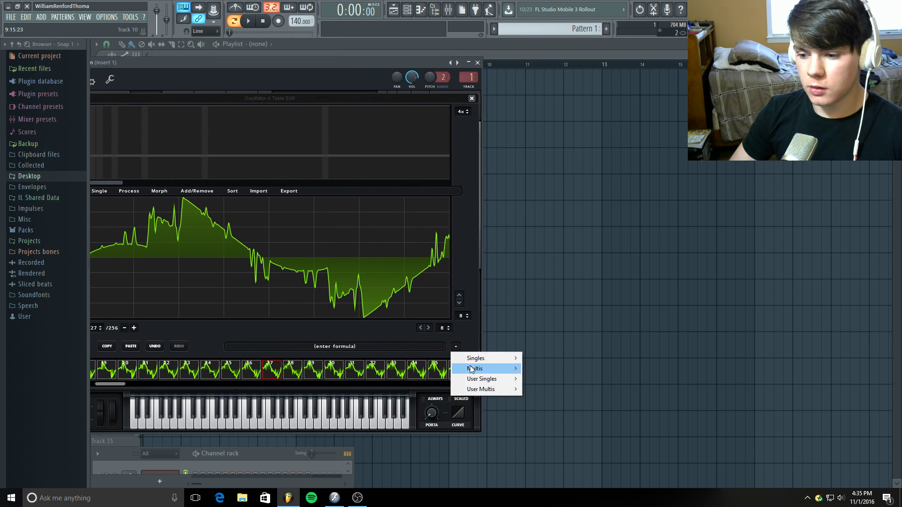
{"action": "mouse_move", "coordinate": [484, 358]}
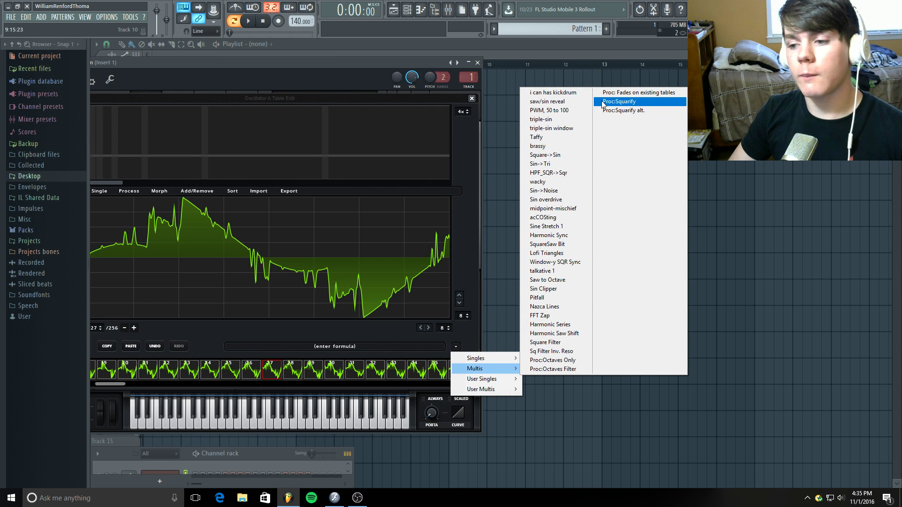
{"action": "left_click", "coordinate": [385, 62]}
{"action": "left_click_drag", "start_coordinate": [367, 60], "coordinate": [492, 56]}
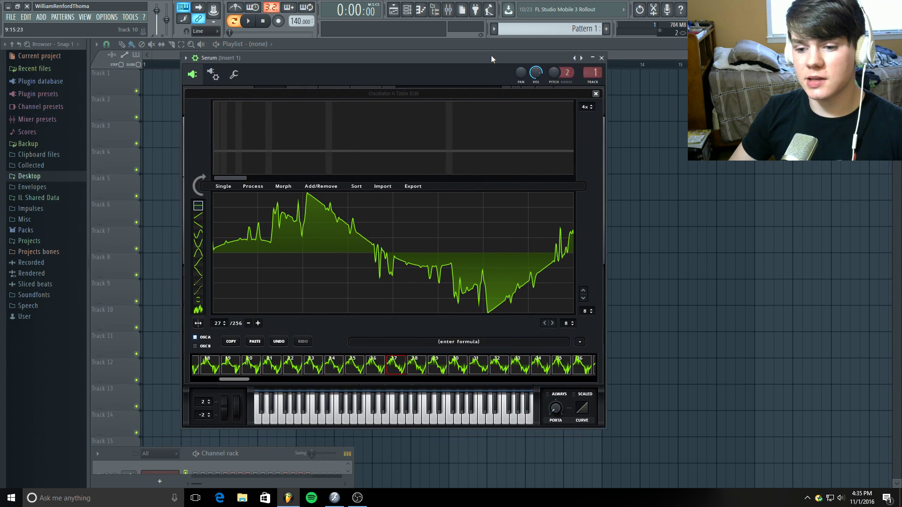
Examine the wavetable's harmonic bins and the Morph options in oscillator A's table editor, closing the editor when done.
{"action": "left_click", "coordinate": [198, 179]}
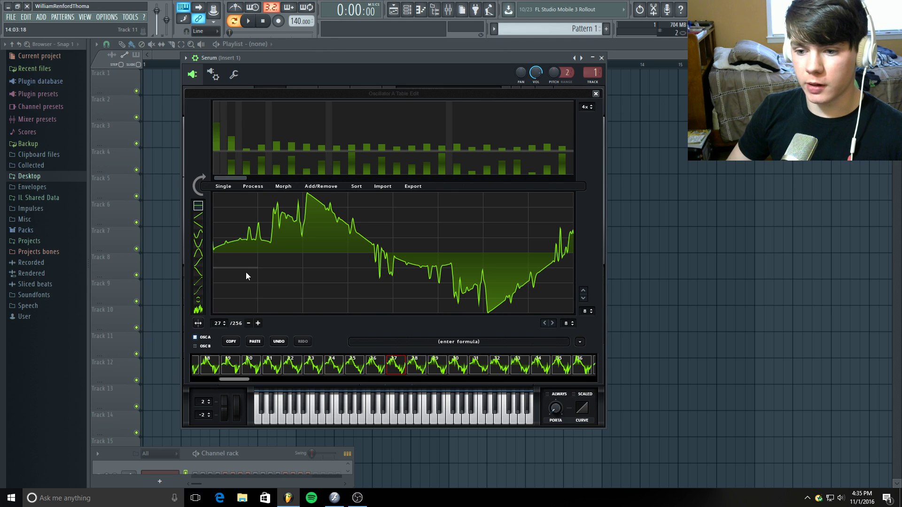
{"action": "left_click", "coordinate": [282, 187]}
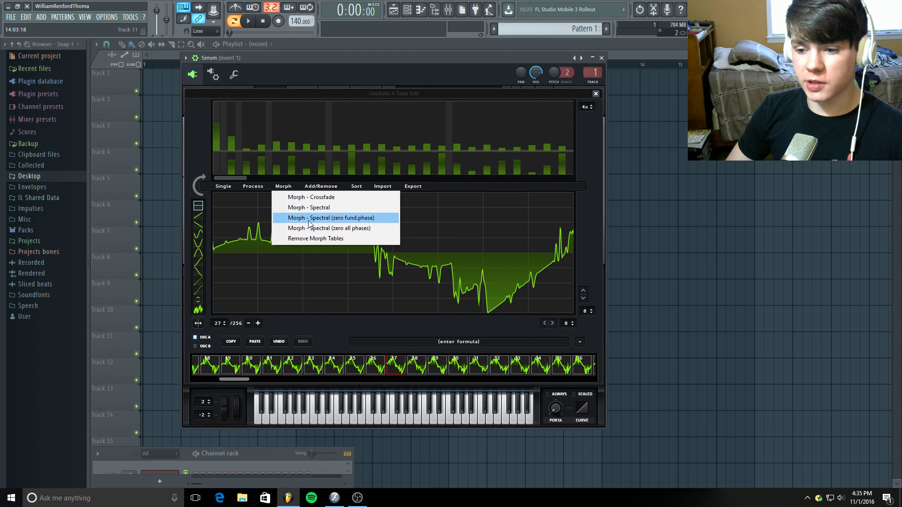
{"action": "left_click", "coordinate": [604, 134]}
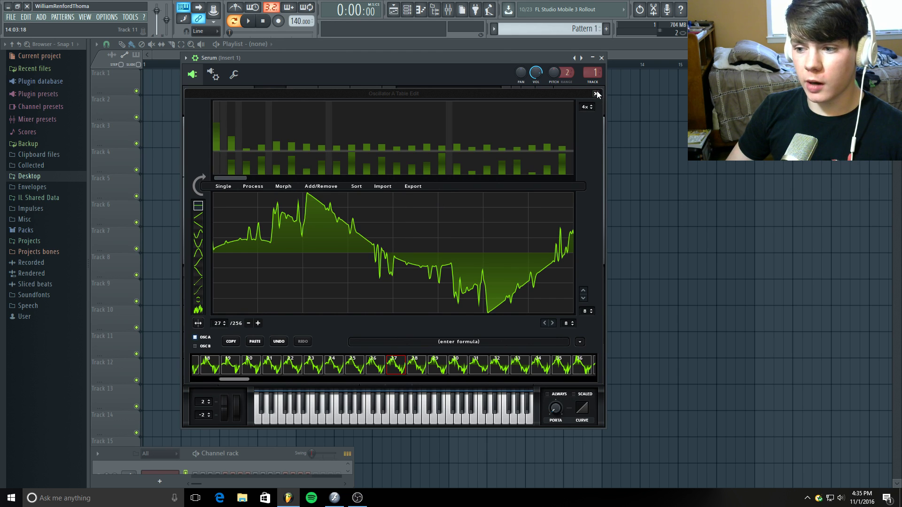
{"action": "left_click", "coordinate": [596, 94]}
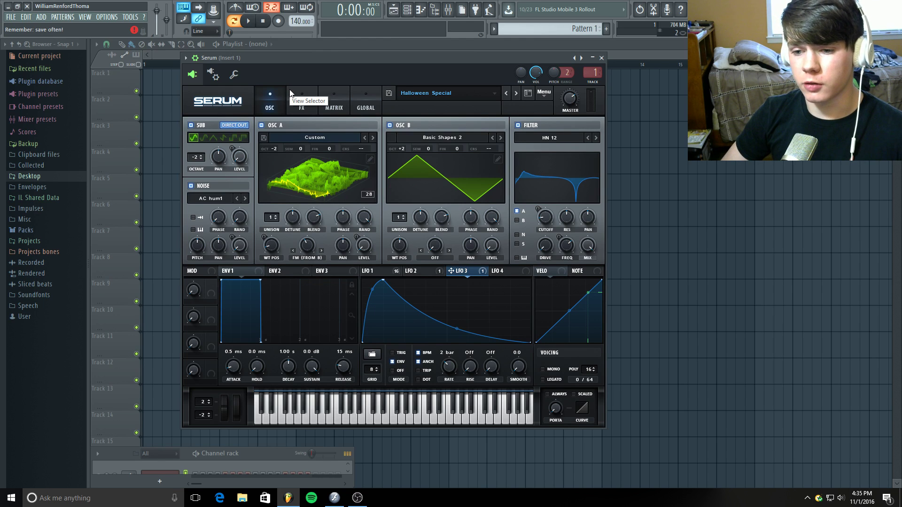
{"action": "left_click", "coordinate": [371, 159]}
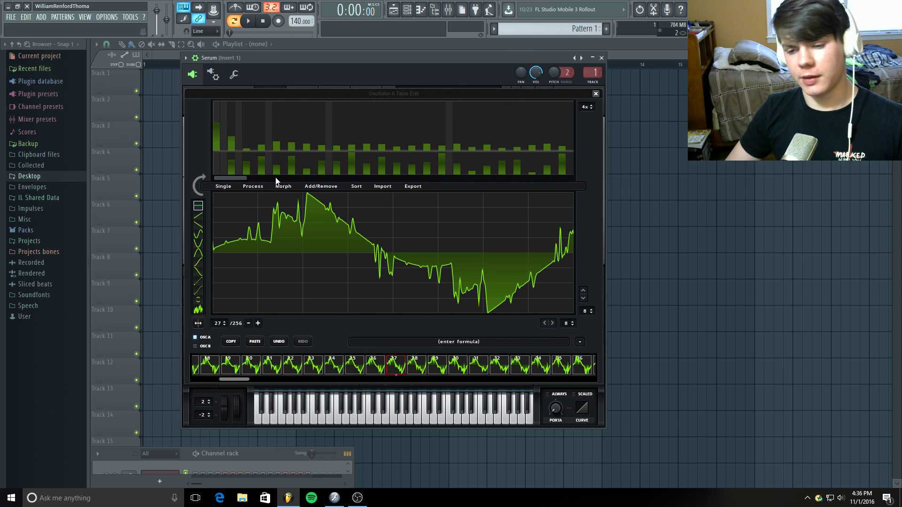
{"action": "left_click", "coordinate": [596, 94]}
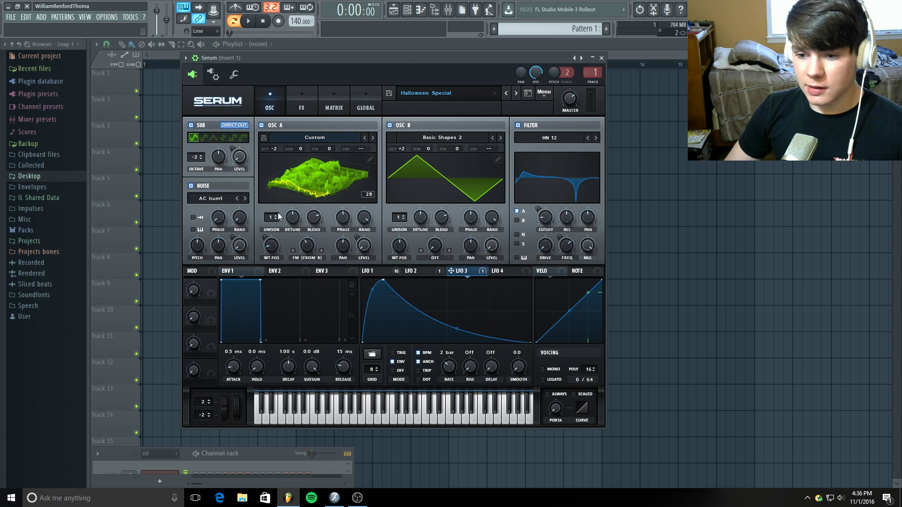
Select LFO 1 and assign it to the sub oscillator's level.
{"action": "left_click", "coordinate": [385, 274]}
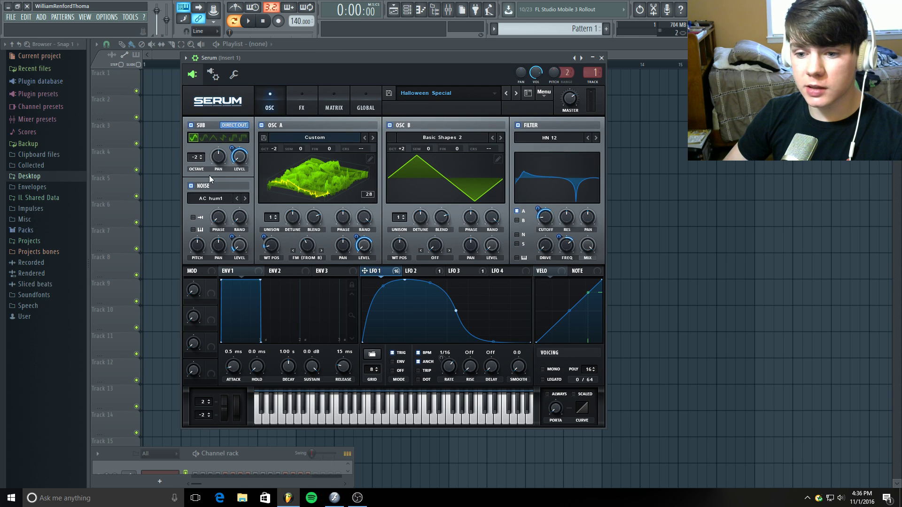
{"action": "mouse_move", "coordinate": [238, 160]}
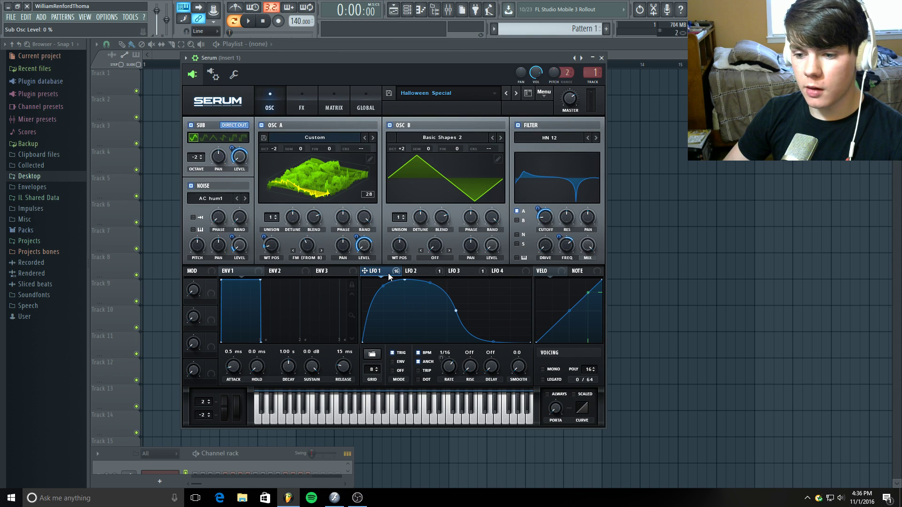
{"action": "left_click_drag", "start_coordinate": [391, 274], "coordinate": [237, 153]}
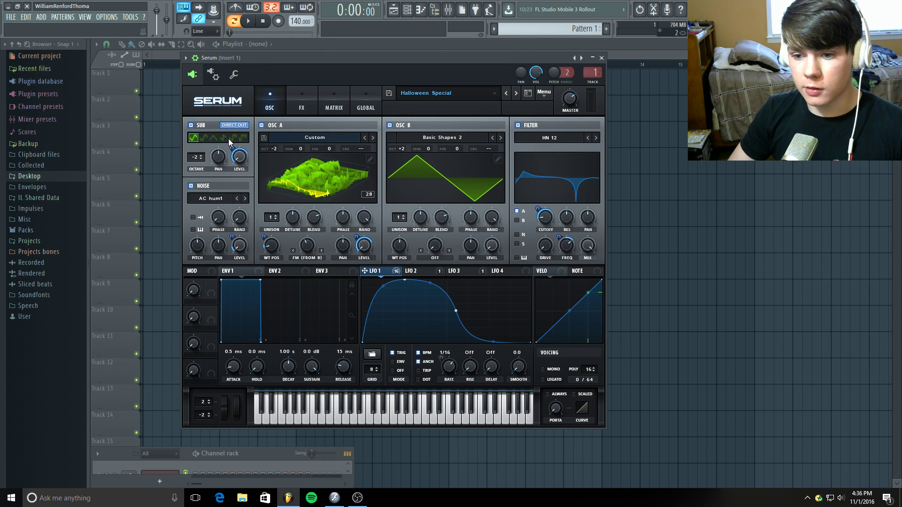
Review the noise oscillator's level modulation, the effects rack and the LFO 1 rate.
{"action": "left_click", "coordinate": [192, 187]}
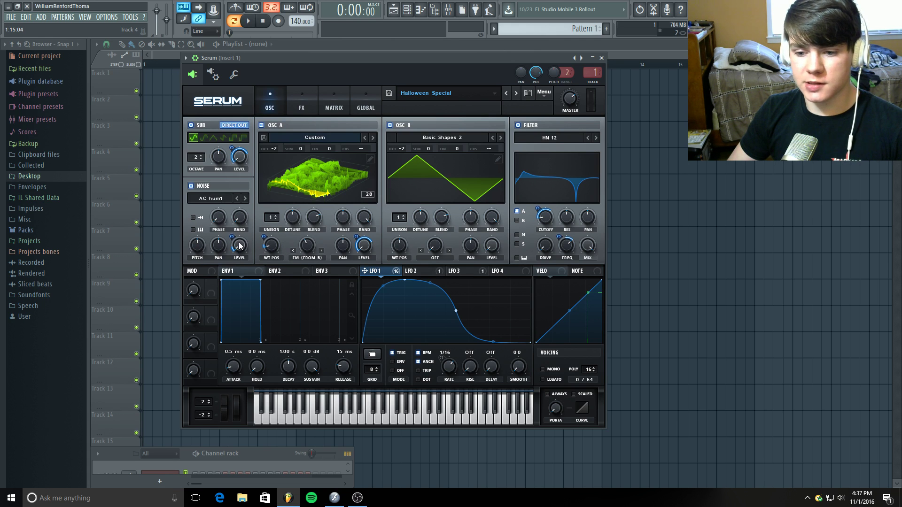
{"action": "mouse_move", "coordinate": [234, 236]}
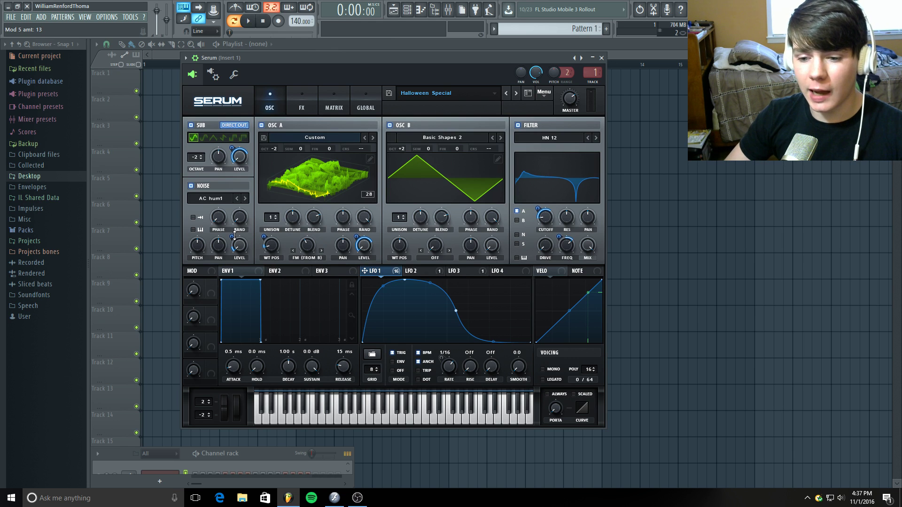
{"action": "left_click", "coordinate": [302, 104]}
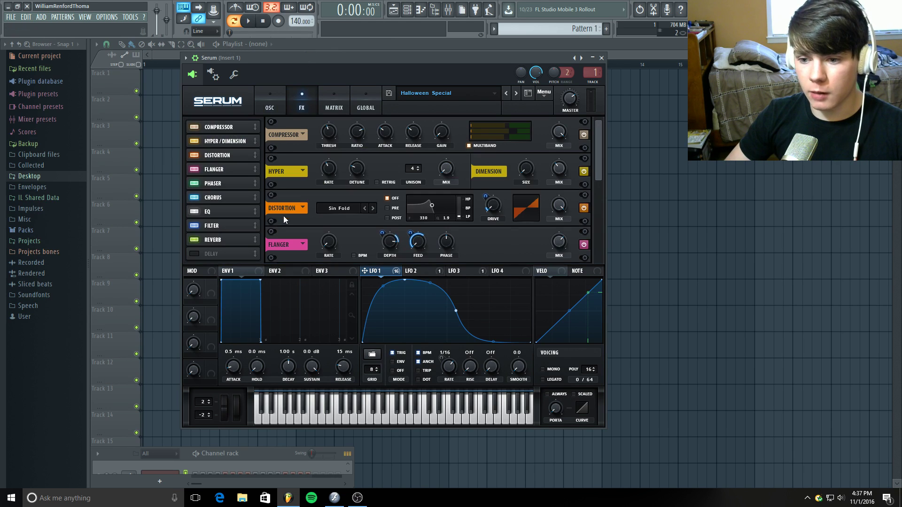
{"action": "left_click", "coordinate": [266, 91]}
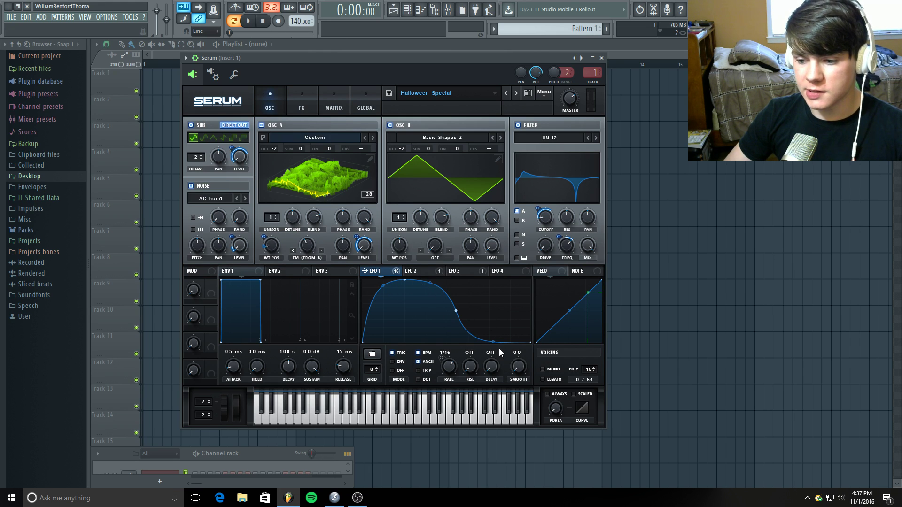
{"action": "left_click", "coordinate": [451, 368]}
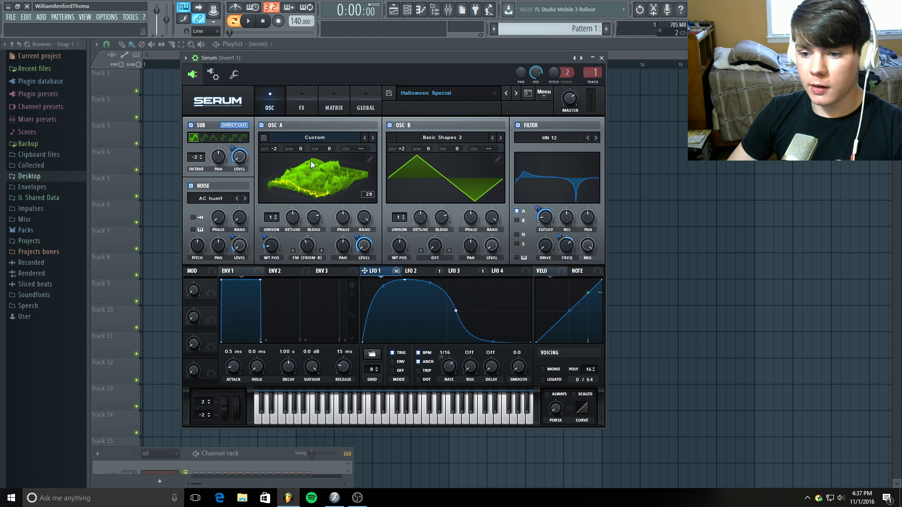
Expand the Desktop folder in the file browser and select the jack-o-lantern-10 image.
{"action": "left_click", "coordinate": [29, 176]}
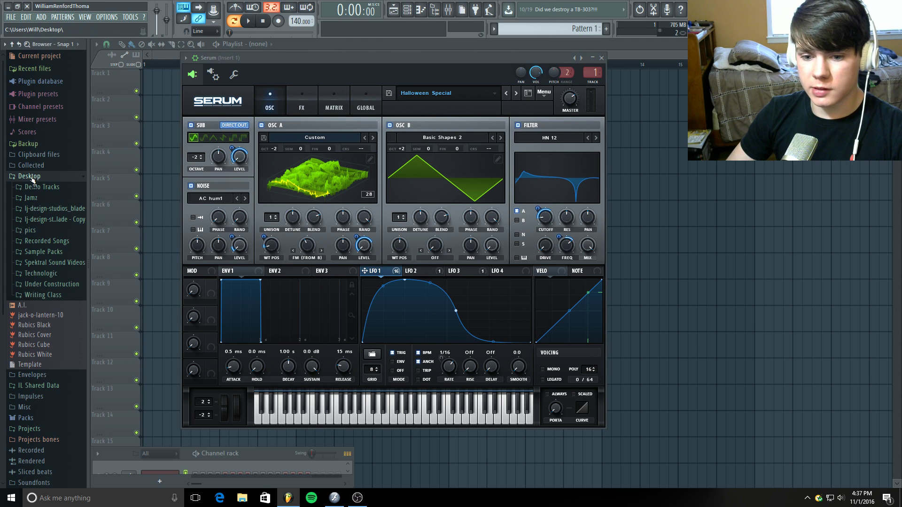
{"action": "mouse_move", "coordinate": [28, 317]}
{"action": "left_mouse_down"}
{"action": "mouse_move", "coordinate": [336, 161]}
{"action": "mouse_move", "coordinate": [77, 325]}
{"action": "mouse_move", "coordinate": [23, 318]}
{"action": "left_mouse_up"}
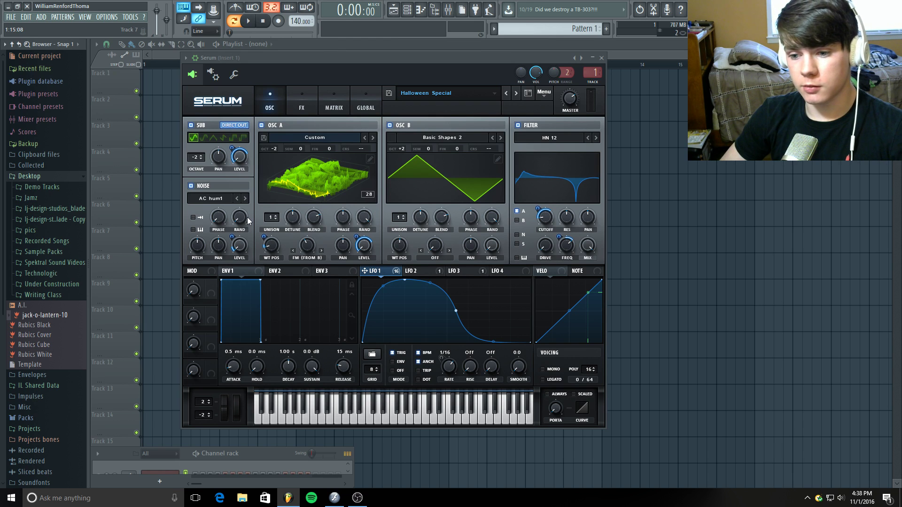
Check oscillator A's wavetable position and audition a note, viewing the waveform in 2D before restoring the 3D view.
{"action": "scroll", "coordinate": [272, 249], "scroll_direction": "down", "scroll_amount": 1}
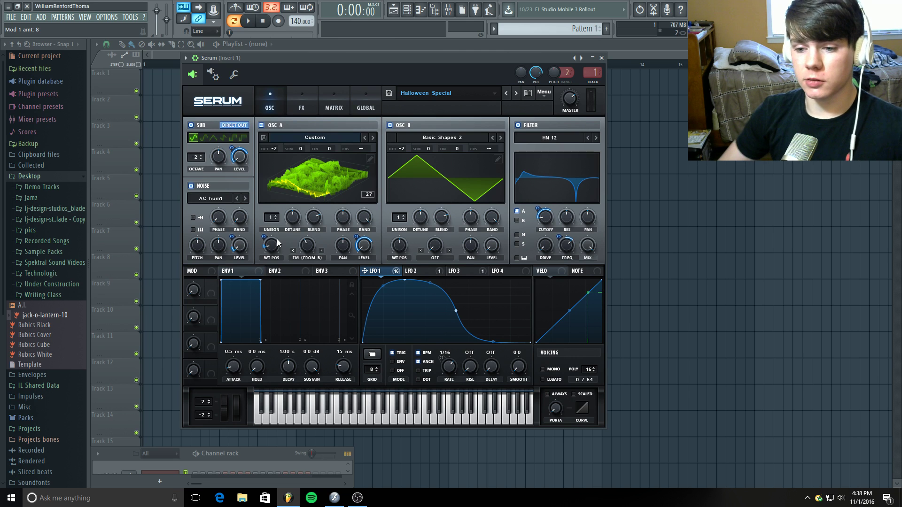
{"action": "left_click", "coordinate": [292, 171]}
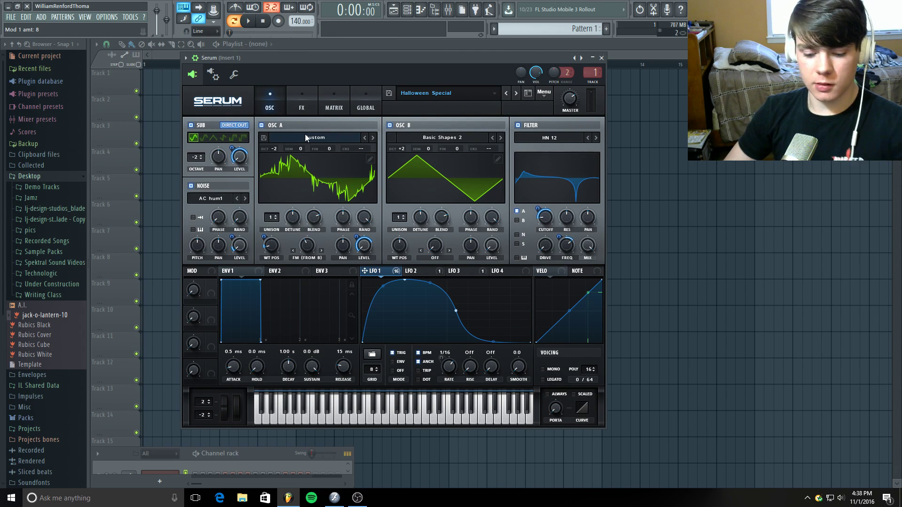
{"action": "key", "text": "x"}
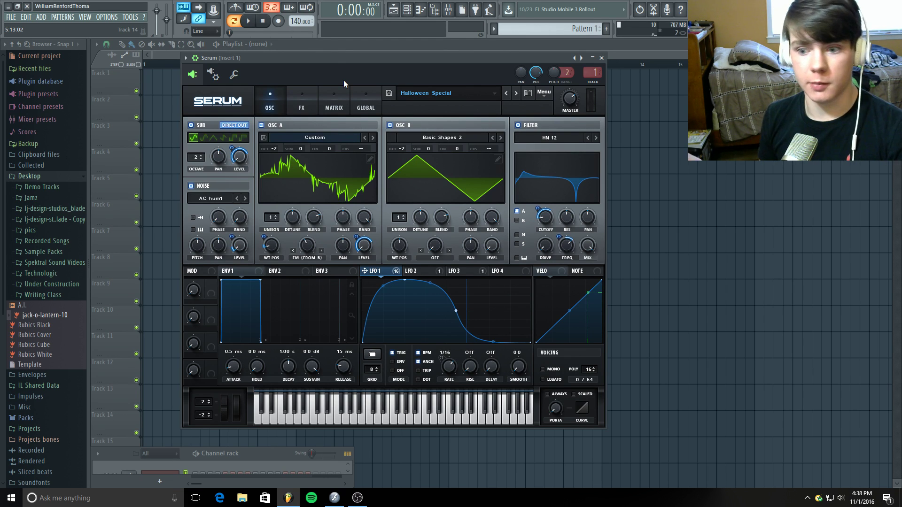
{"action": "left_click", "coordinate": [315, 164]}
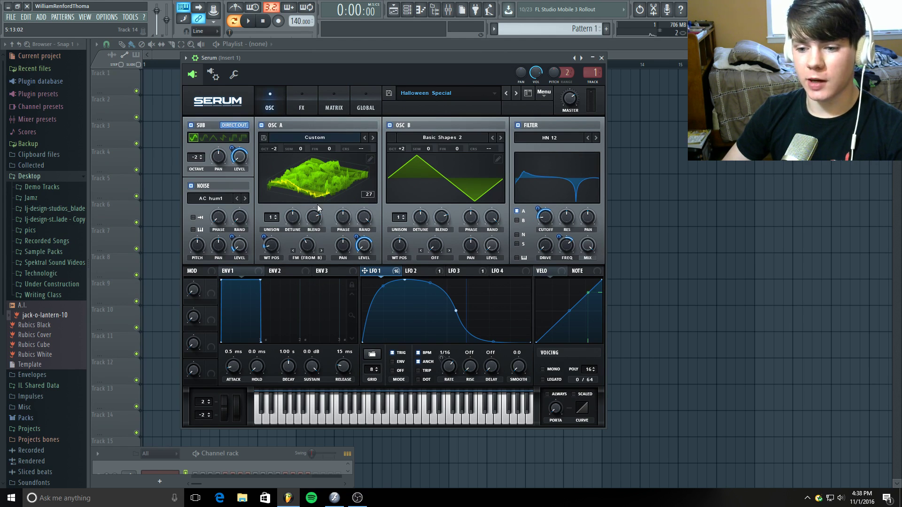
Check oscillator A's level and its modulation amount, along with the filter's drive.
{"action": "left_click", "coordinate": [368, 247]}
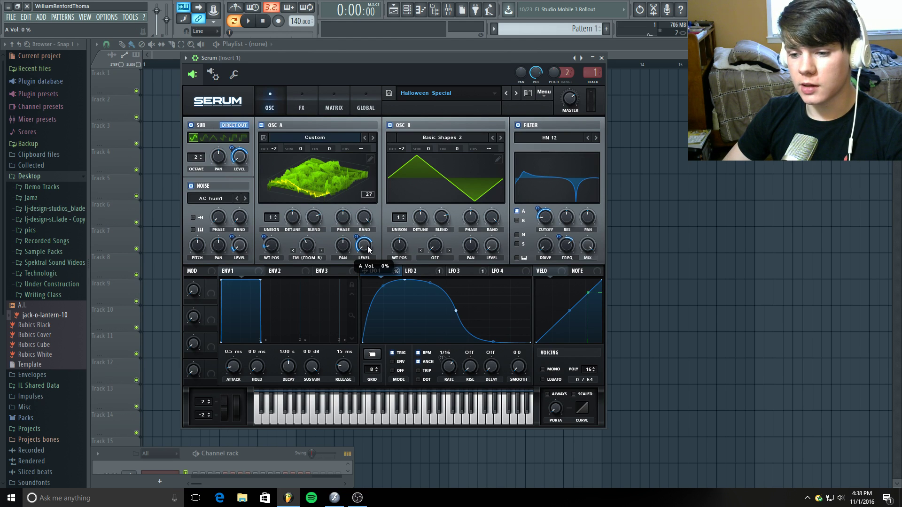
{"action": "left_click", "coordinate": [356, 240]}
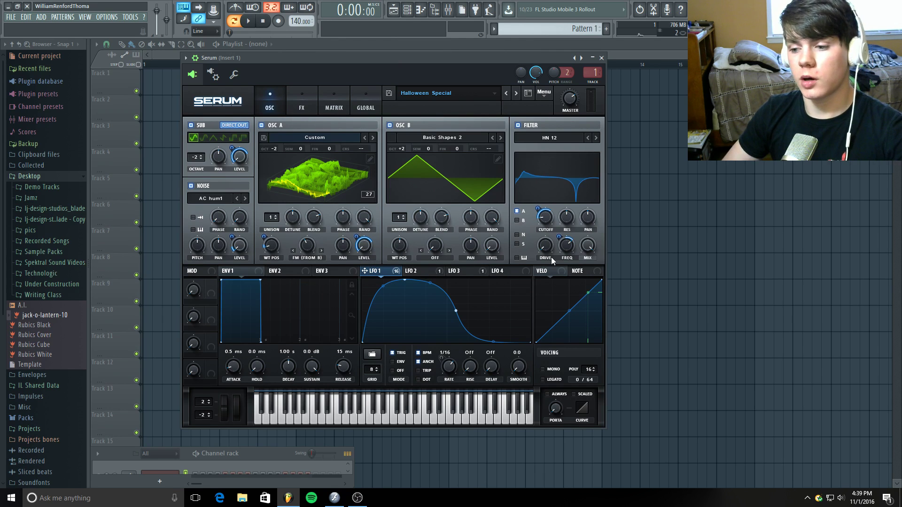
{"action": "mouse_move", "coordinate": [548, 249]}
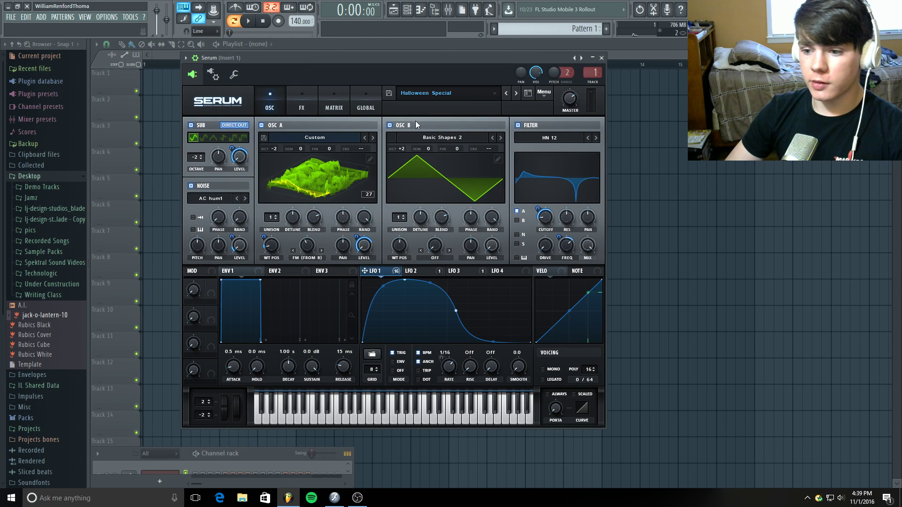
Load the Analog wavetable Basic Shapes into oscillator B and set its wavetable position to the triangle wave.
{"action": "left_click", "coordinate": [449, 137]}
{"action": "mouse_move", "coordinate": [449, 150]}
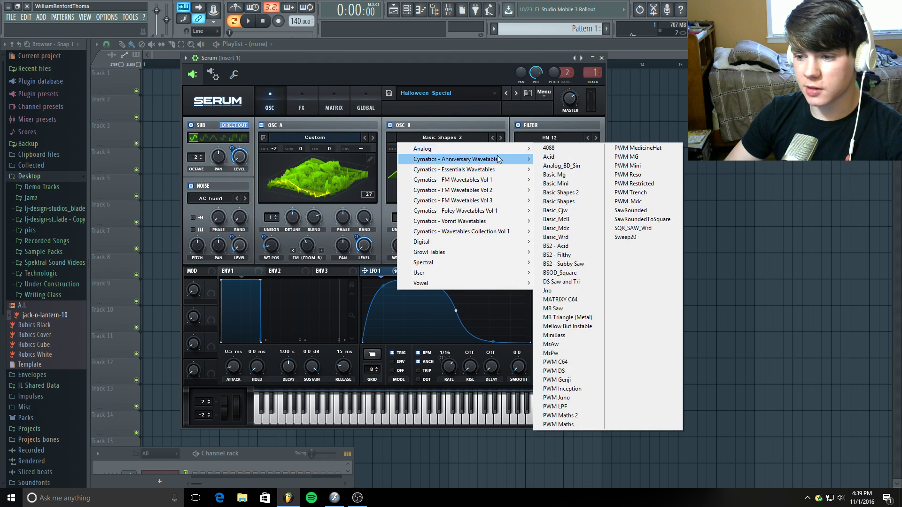
{"action": "left_click", "coordinate": [569, 202]}
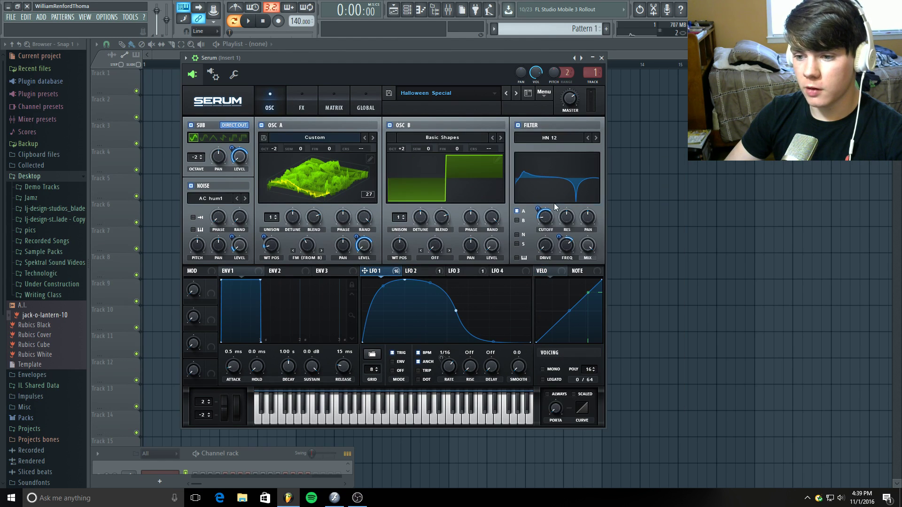
{"action": "left_click_drag", "start_coordinate": [401, 248], "coordinate": [399, 263]}
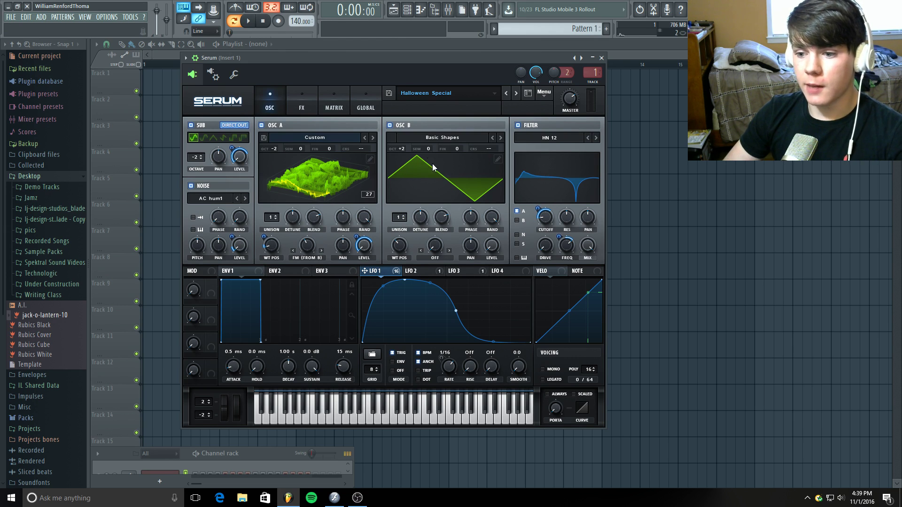
Choose FM (from B) as oscillator A's warp mode, then sweep the warp amount up and back down.
{"action": "left_click", "coordinate": [305, 256]}
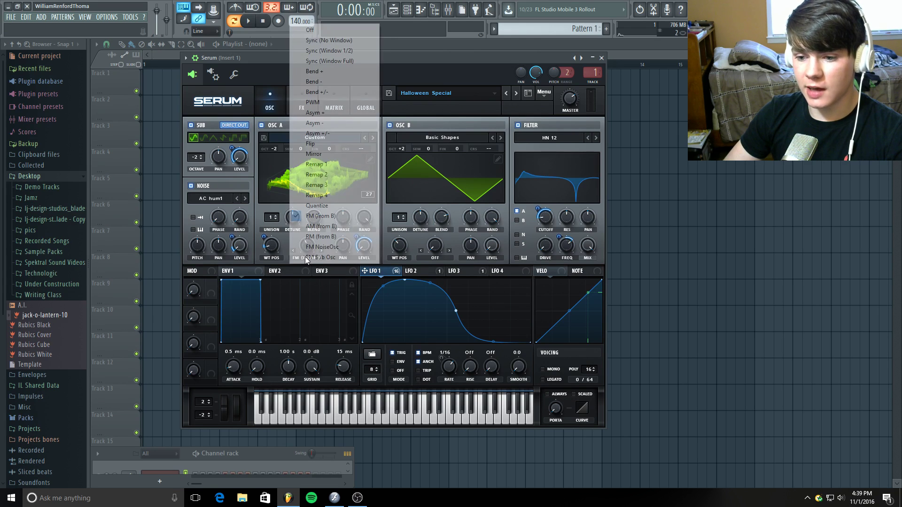
{"action": "left_click", "coordinate": [310, 219]}
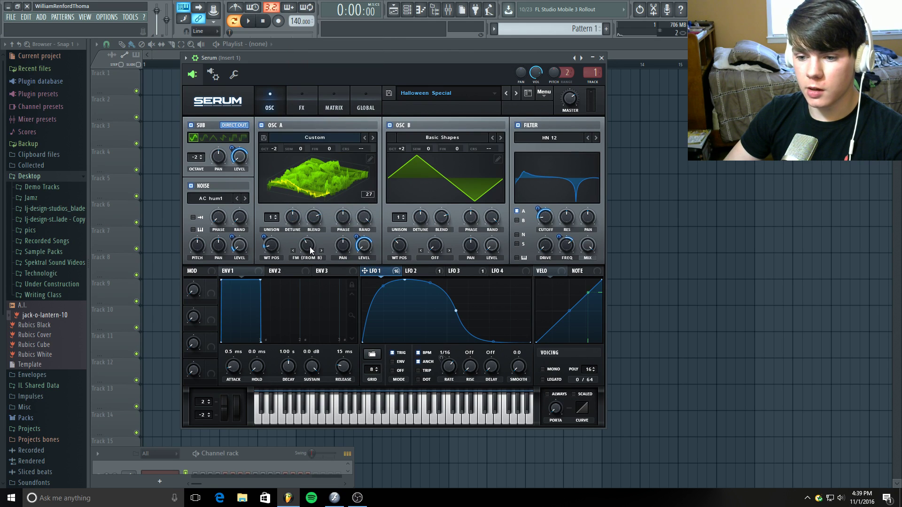
{"action": "mouse_move", "coordinate": [310, 250]}
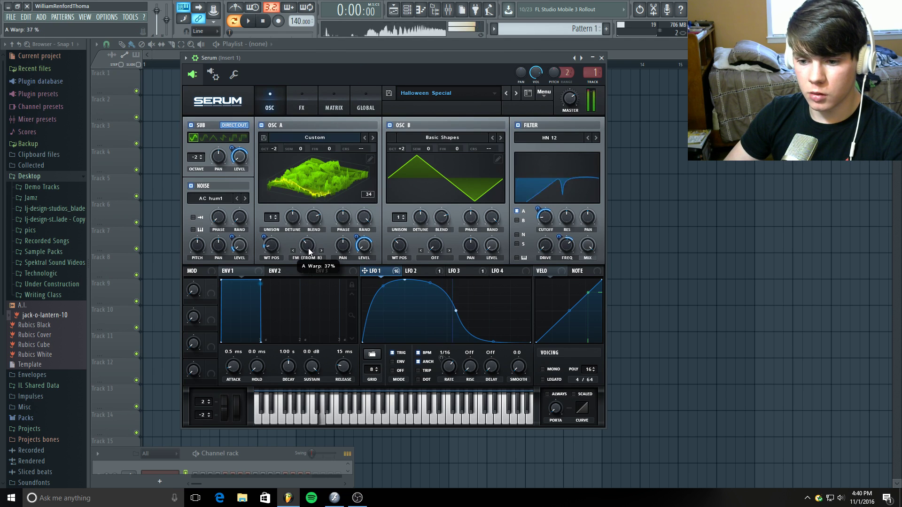
{"action": "left_click_drag", "start_coordinate": [308, 244], "coordinate": [313, 195]}
{"action": "left_click_drag", "start_coordinate": [316, 205], "coordinate": [309, 245]}
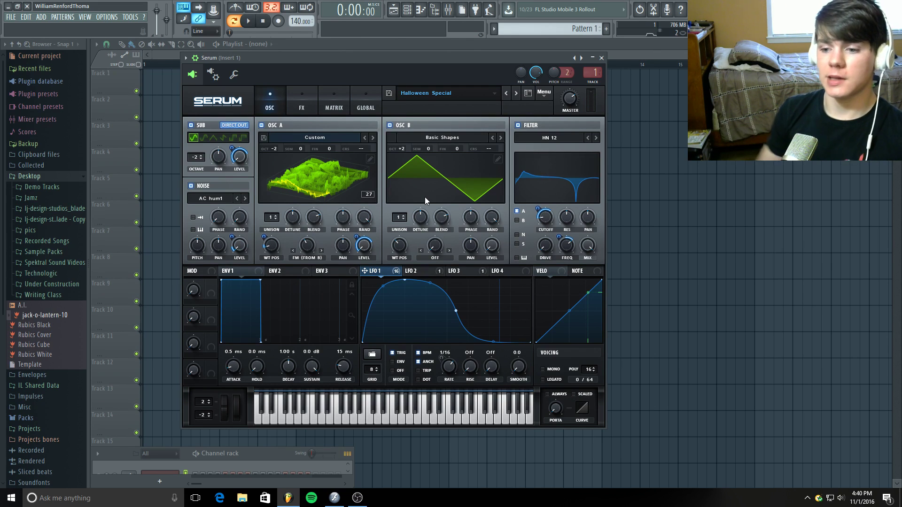
Try wavetable position 1 on oscillator B, then load Basic Shapes 2 and set it to the triangle wave.
{"action": "mouse_move", "coordinate": [399, 252]}
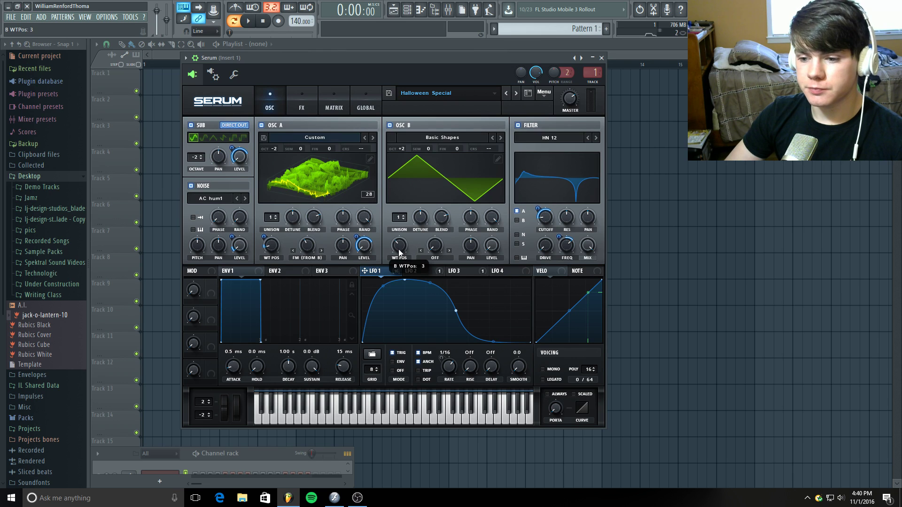
{"action": "left_click_drag", "start_coordinate": [399, 253], "coordinate": [373, 300]}
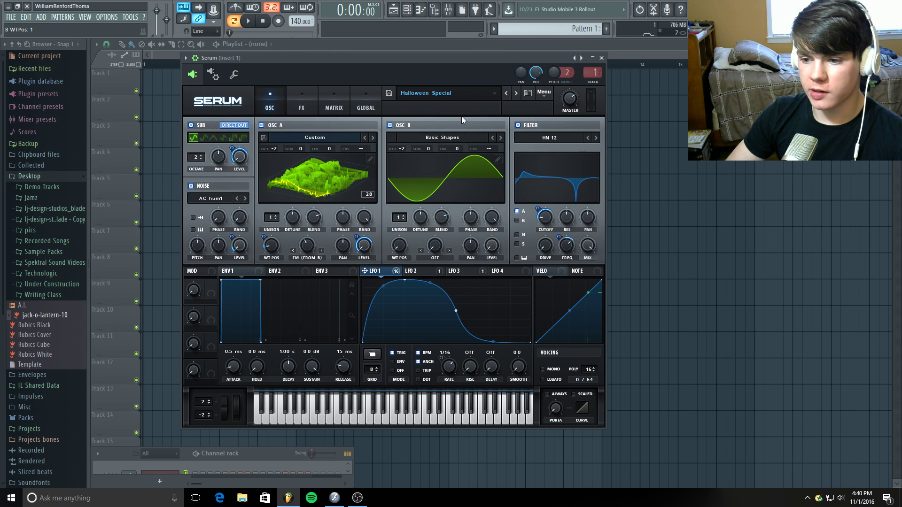
{"action": "left_click", "coordinate": [449, 136]}
{"action": "mouse_move", "coordinate": [447, 148]}
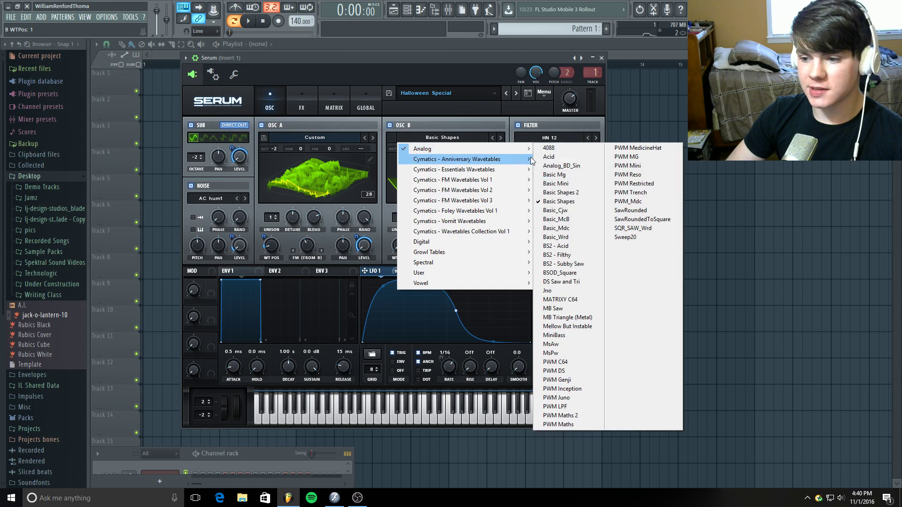
{"action": "left_click", "coordinate": [578, 193]}
{"action": "left_click_drag", "start_coordinate": [399, 246], "coordinate": [400, 221]}
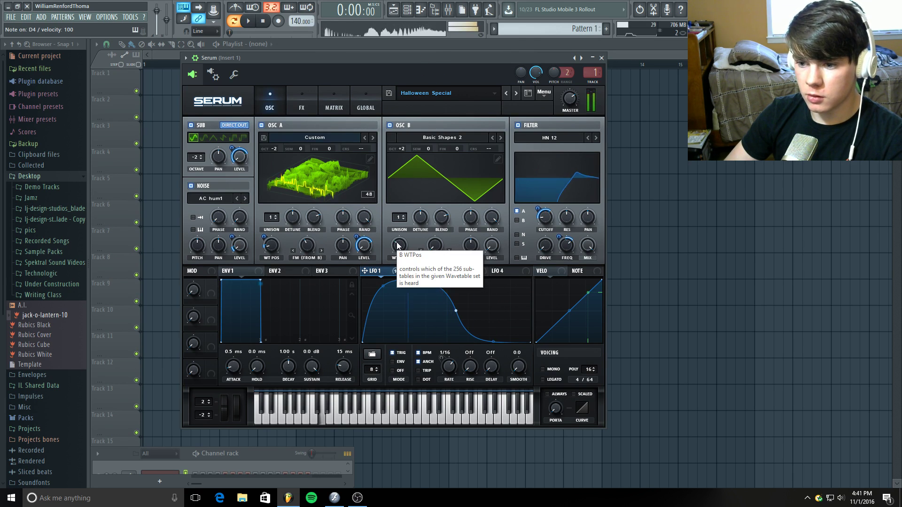
Set oscillator B's wavetable position to the sine wave and audition a few notes.
{"action": "left_click_drag", "start_coordinate": [398, 246], "coordinate": [398, 262]}
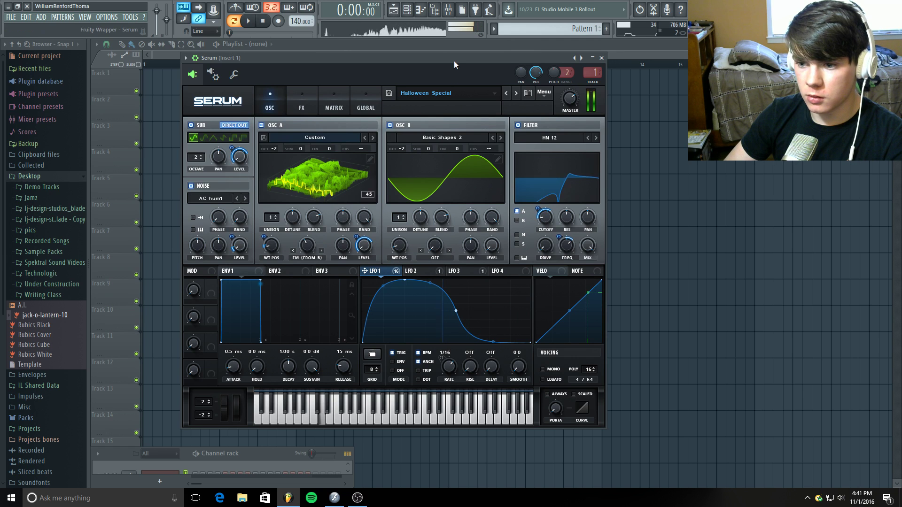
{"action": "left_click", "coordinate": [313, 423]}
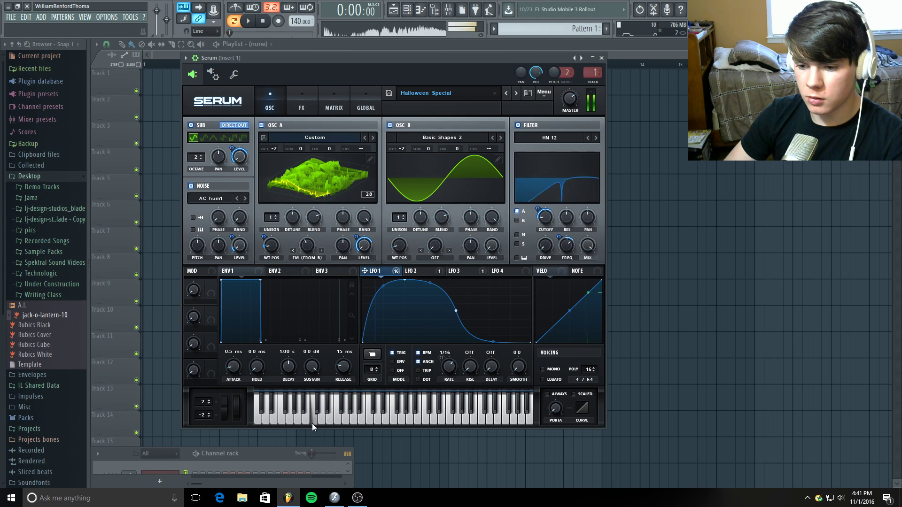
{"action": "left_click", "coordinate": [297, 420]}
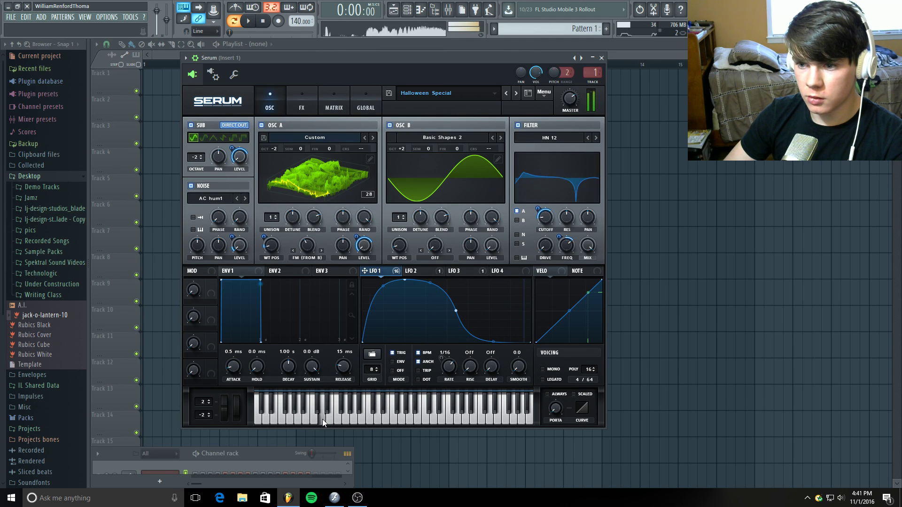
Set oscillator B's wavetable position to 2, the saw shape, and audition notes with it.
{"action": "left_click", "coordinate": [402, 246]}
{"action": "left_click_drag", "start_coordinate": [402, 246], "coordinate": [404, 242]}
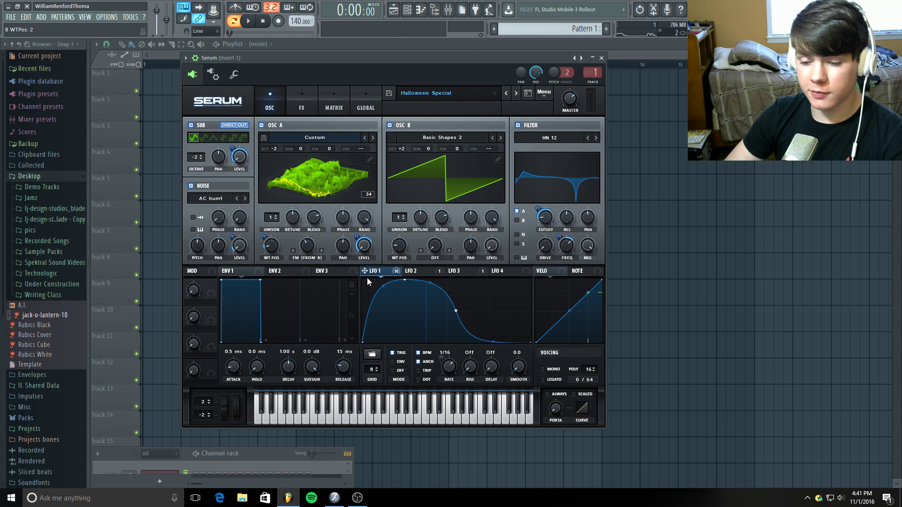
{"action": "left_click", "coordinate": [330, 419]}
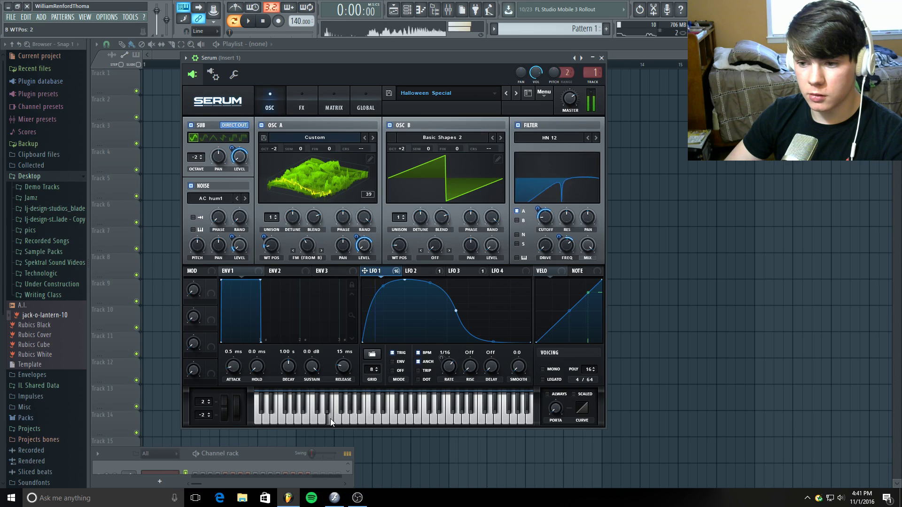
{"action": "left_click", "coordinate": [309, 416]}
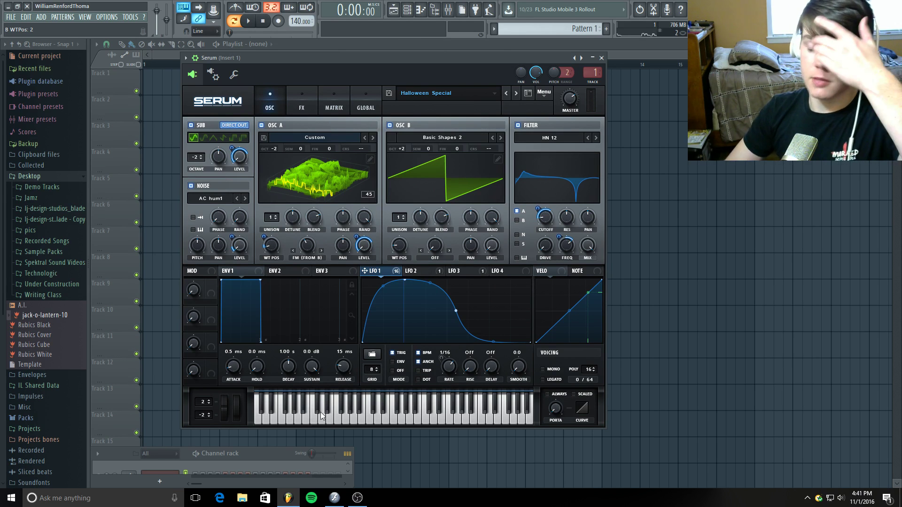
Audition notes with oscillator B's wavetable position raised to 7, then return it to the triangle wave.
{"action": "left_click_drag", "start_coordinate": [406, 250], "coordinate": [407, 209]}
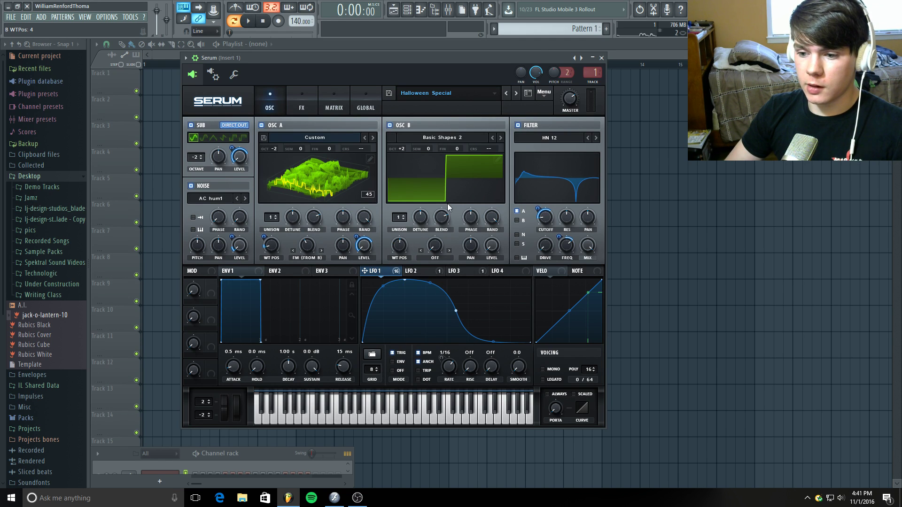
{"action": "left_click_drag", "start_coordinate": [402, 249], "coordinate": [406, 206]}
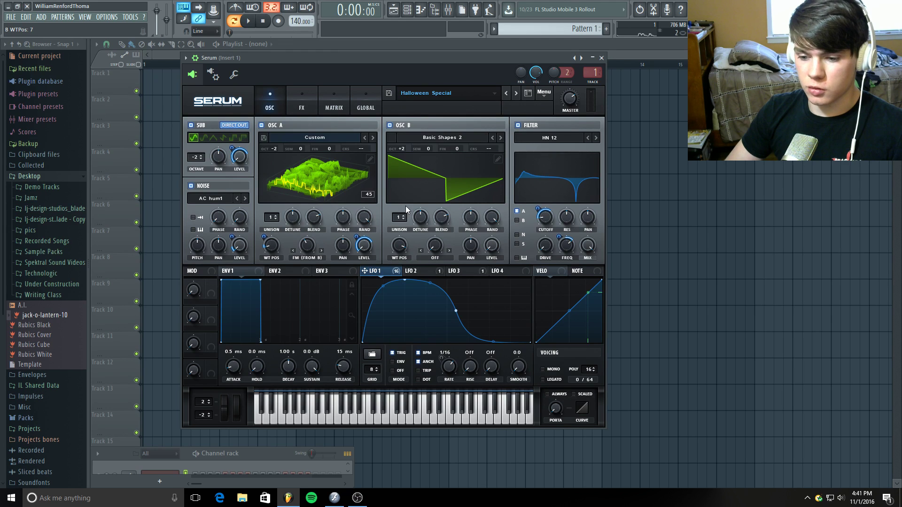
{"action": "left_click", "coordinate": [328, 418]}
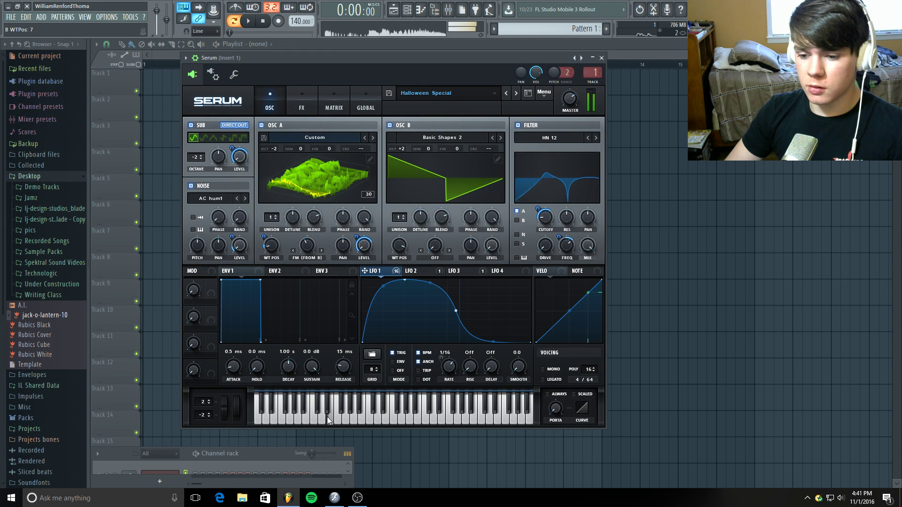
{"action": "left_click", "coordinate": [300, 421]}
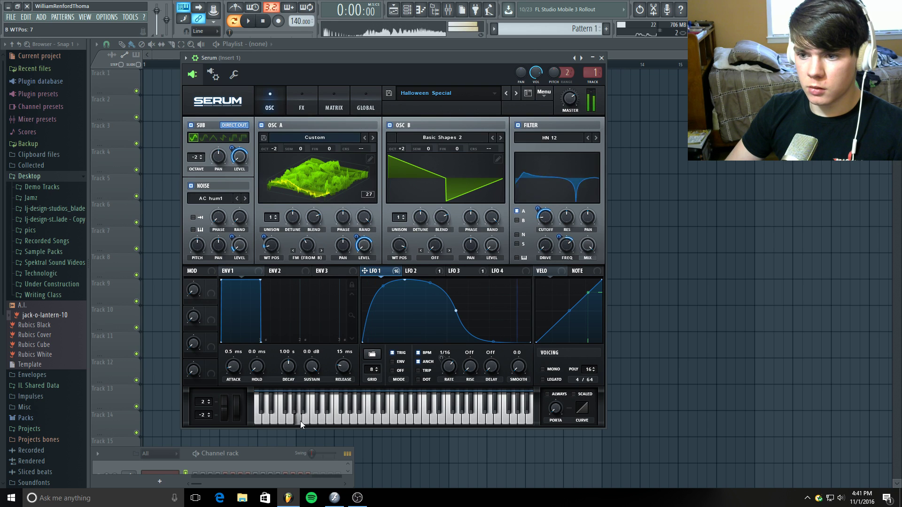
{"action": "left_click", "coordinate": [334, 421]}
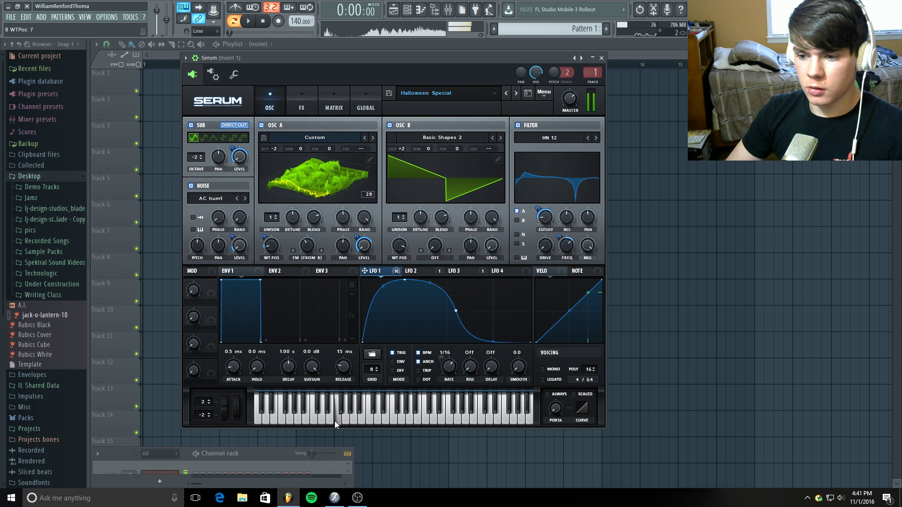
{"action": "mouse_move", "coordinate": [399, 254]}
{"action": "left_click_drag", "start_coordinate": [401, 256], "coordinate": [395, 303]}
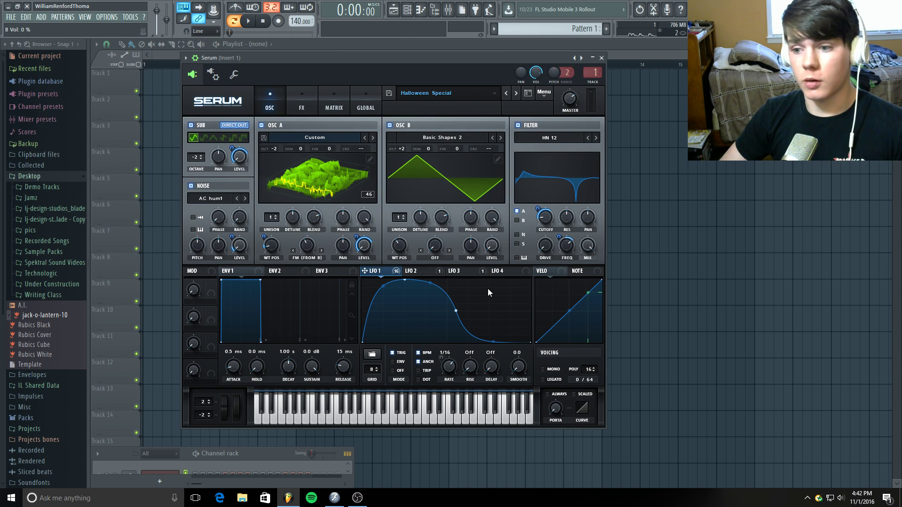
View the Multi filter types to check the filter's selected type, leaving the selection as it is.
{"action": "left_click", "coordinate": [561, 137]}
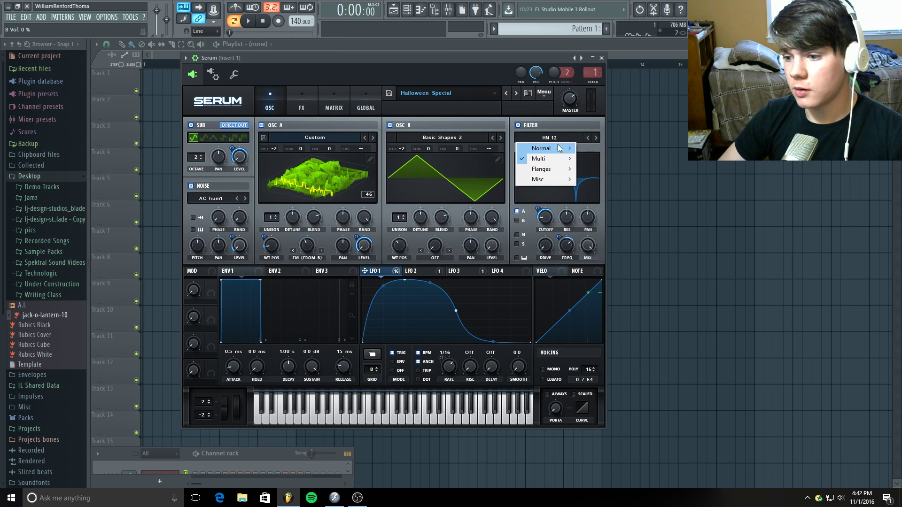
{"action": "mouse_move", "coordinate": [545, 159]}
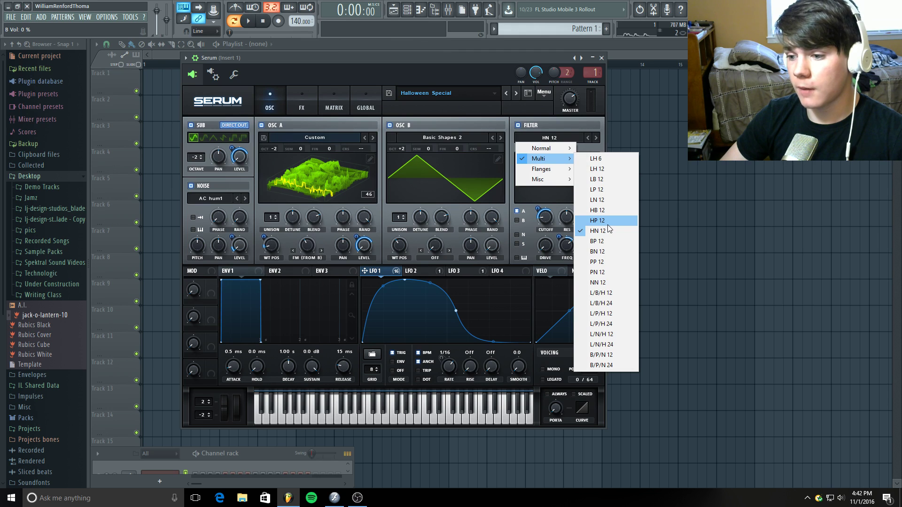
{"action": "left_click", "coordinate": [560, 124]}
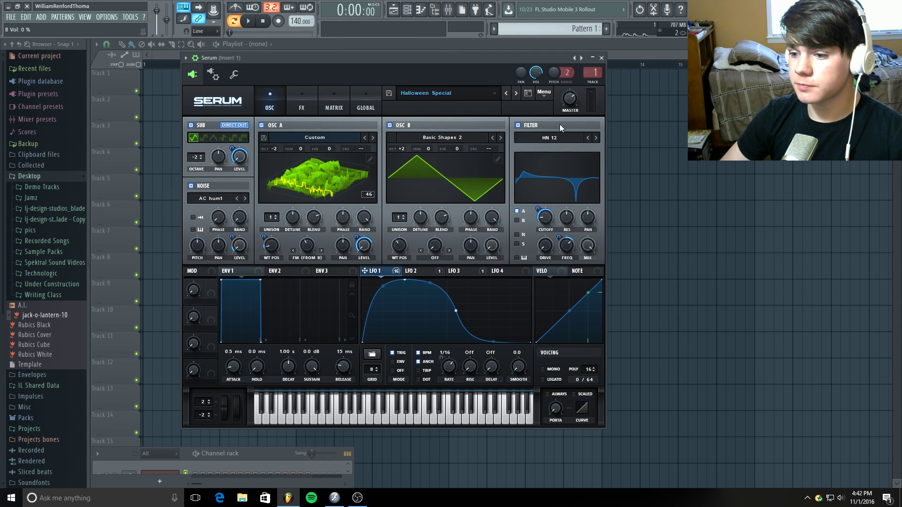
Check the filter's oscillator A routing, cutoff and its modulation amount, resonance, drive and frequency settings.
{"action": "left_click", "coordinate": [518, 211]}
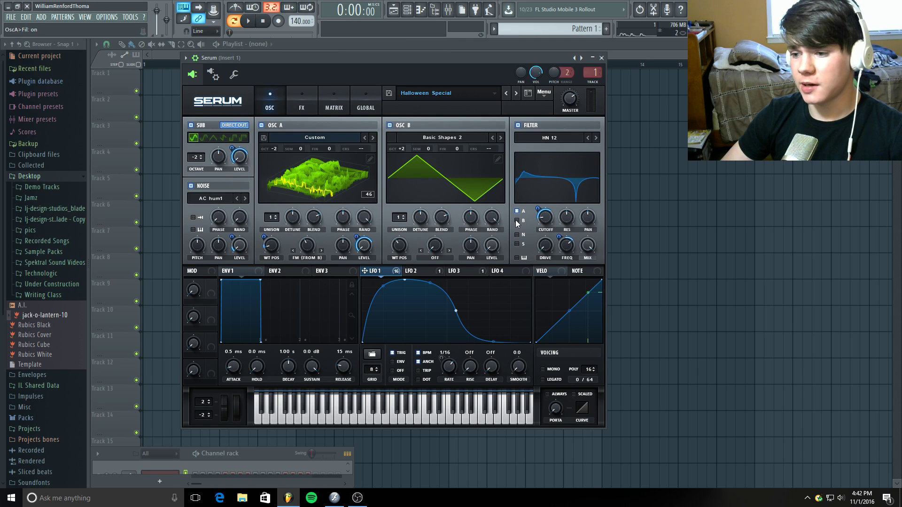
{"action": "left_click", "coordinate": [541, 219]}
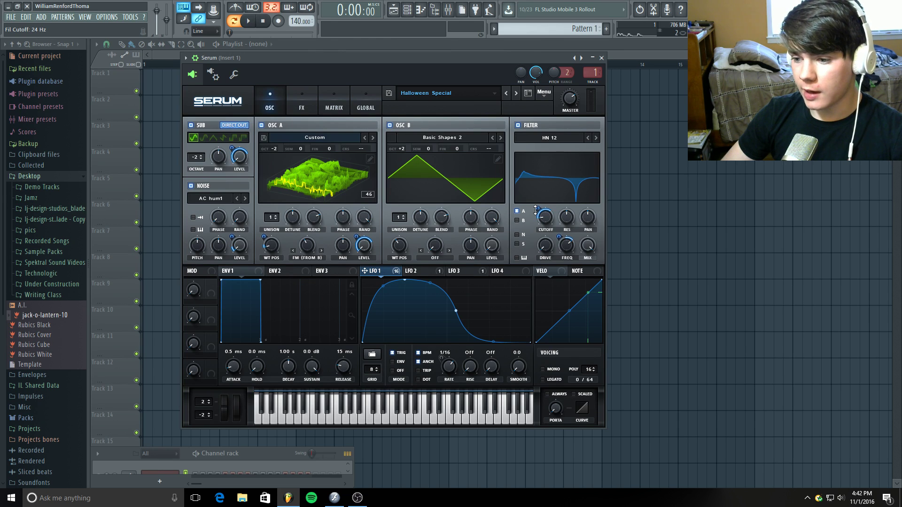
{"action": "left_click", "coordinate": [543, 210]}
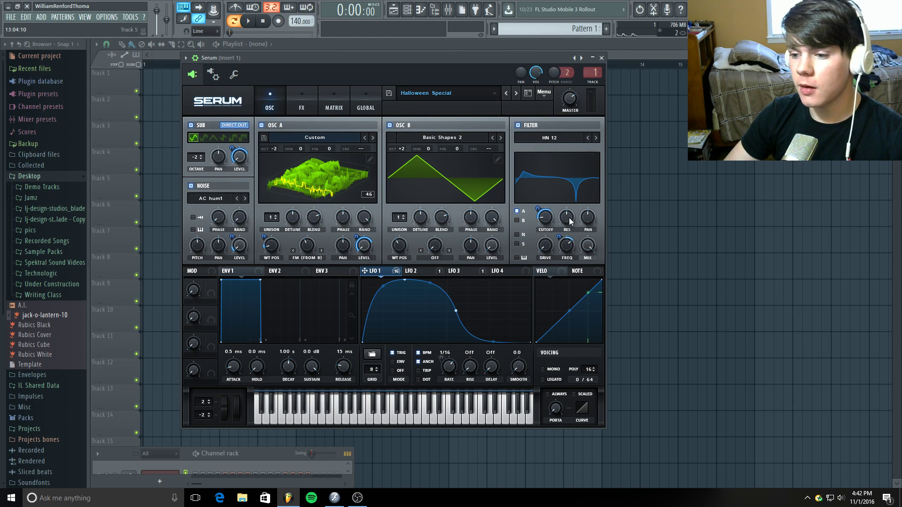
{"action": "mouse_move", "coordinate": [571, 222]}
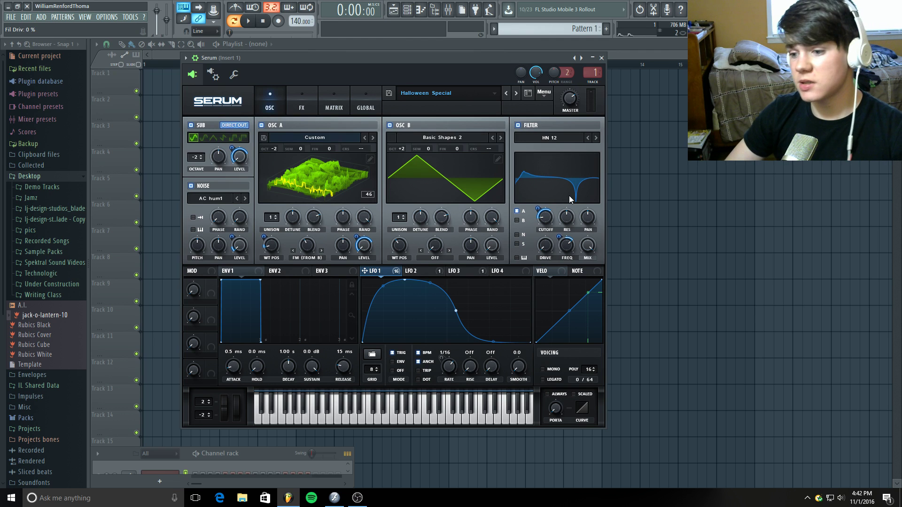
{"action": "mouse_move", "coordinate": [566, 251]}
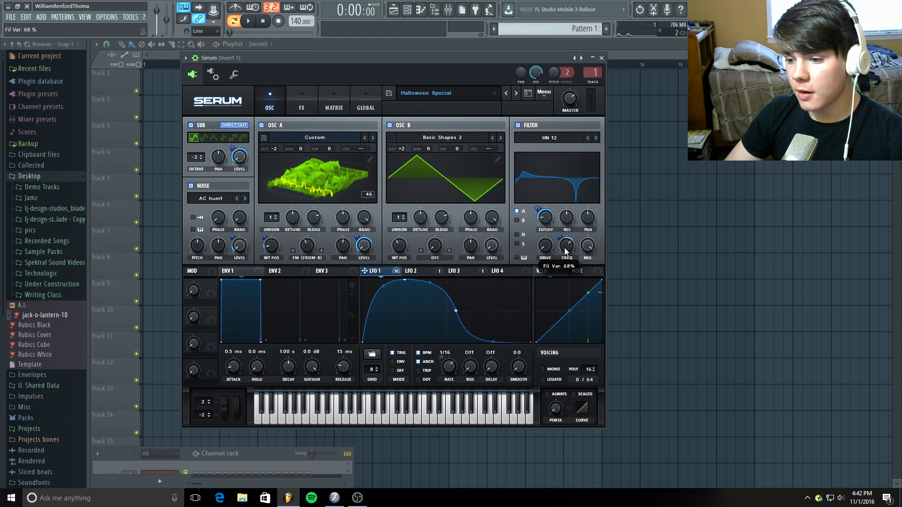
{"action": "left_click_drag", "start_coordinate": [559, 237], "coordinate": [559, 246]}
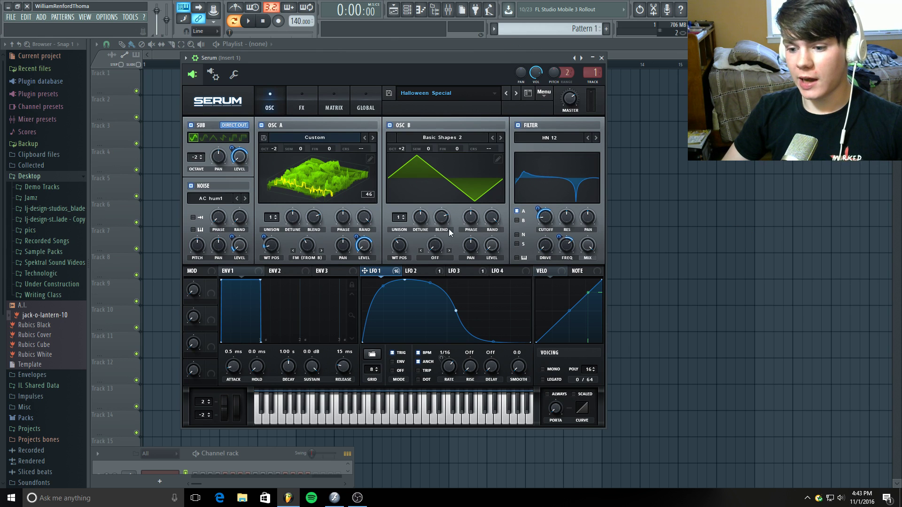
Display the LFO 2 shape and audition notes to examine how it modulates the patch.
{"action": "left_click", "coordinate": [328, 420]}
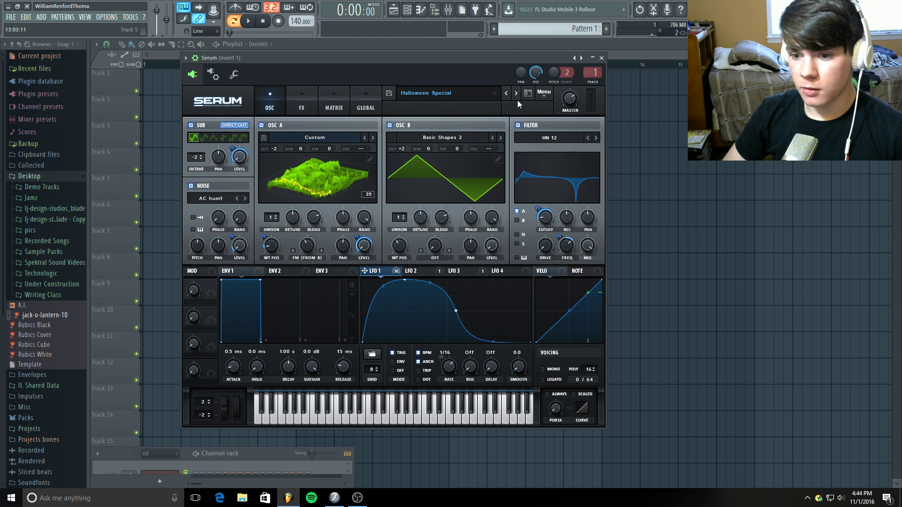
{"action": "left_click", "coordinate": [418, 271]}
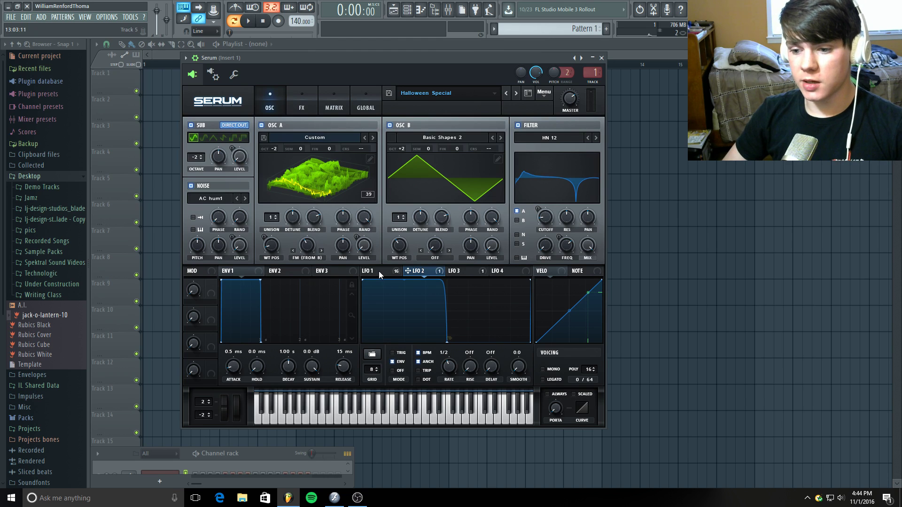
{"action": "left_click", "coordinate": [333, 419]}
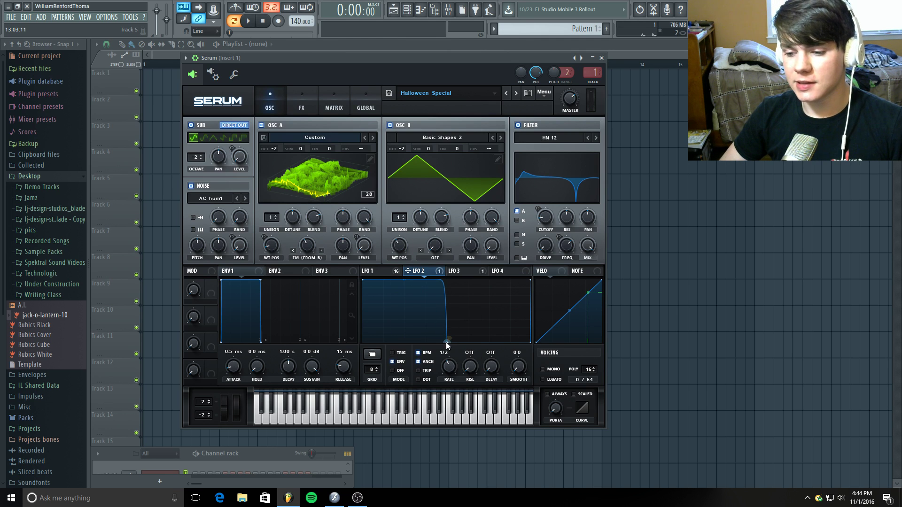
Set LFO 2's loopback point at the drop in the middle of its shape and audition a note.
{"action": "right_click", "coordinate": [447, 342]}
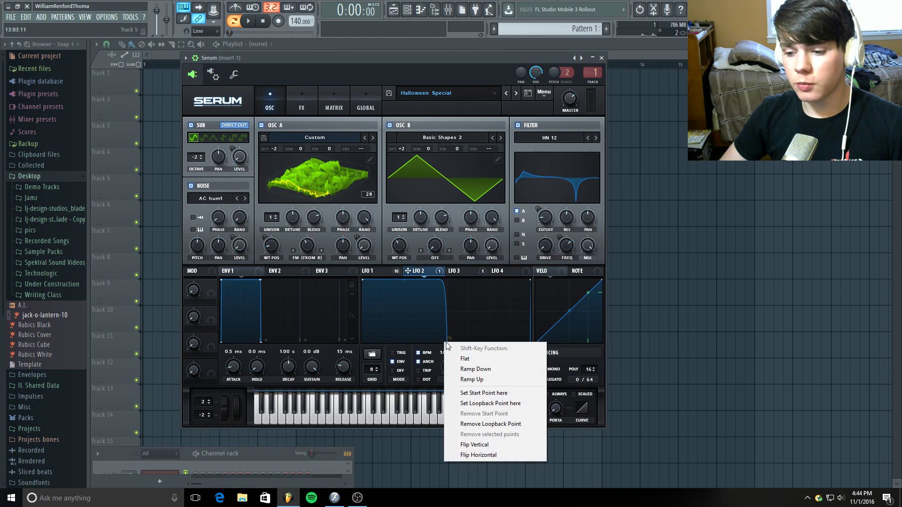
{"action": "left_click", "coordinate": [513, 405]}
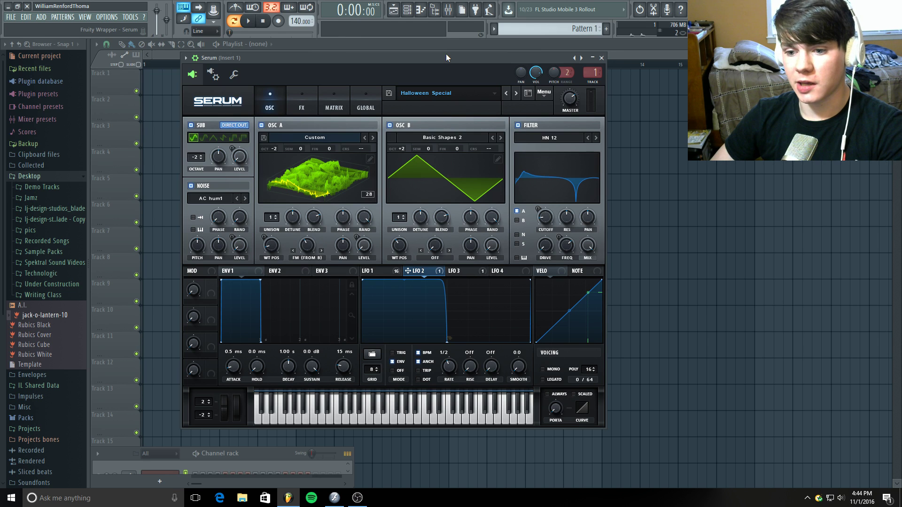
{"action": "key", "text": "c"}
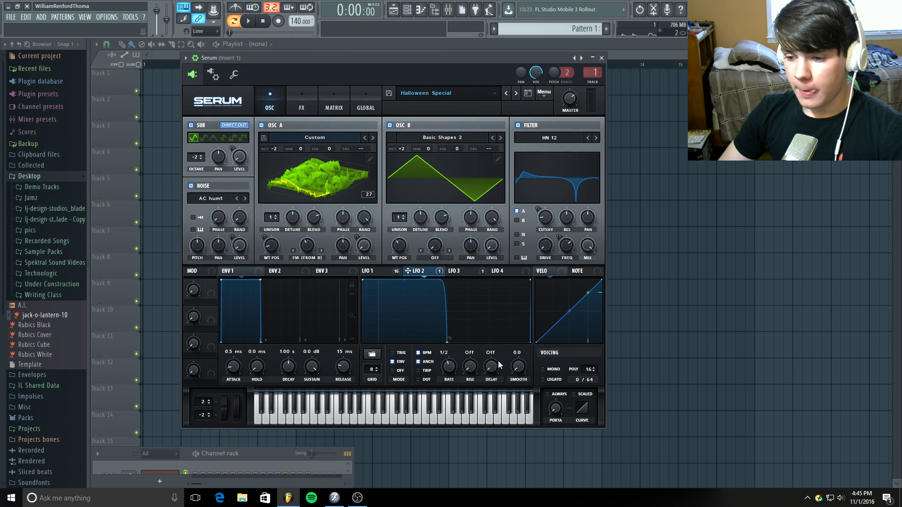
Compare the shapes and rate settings of LFO 1 and LFO 2.
{"action": "left_click", "coordinate": [373, 271]}
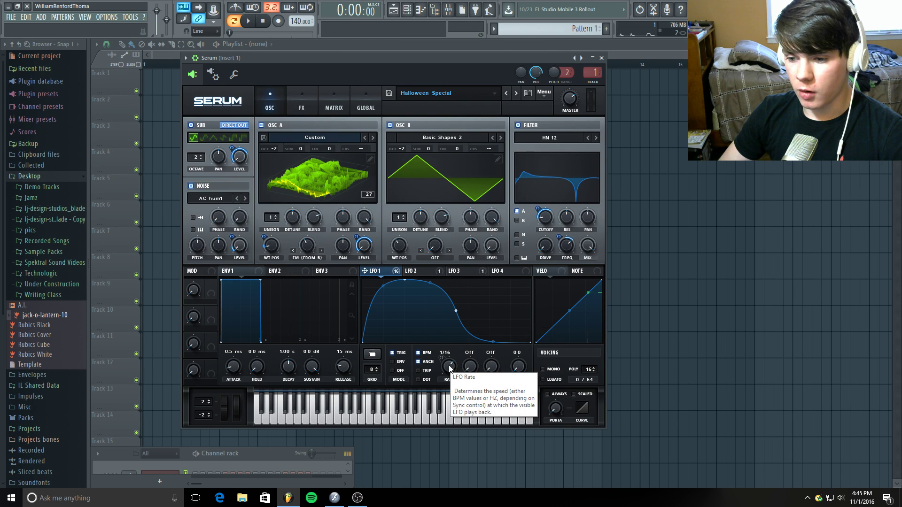
{"action": "left_click", "coordinate": [428, 273]}
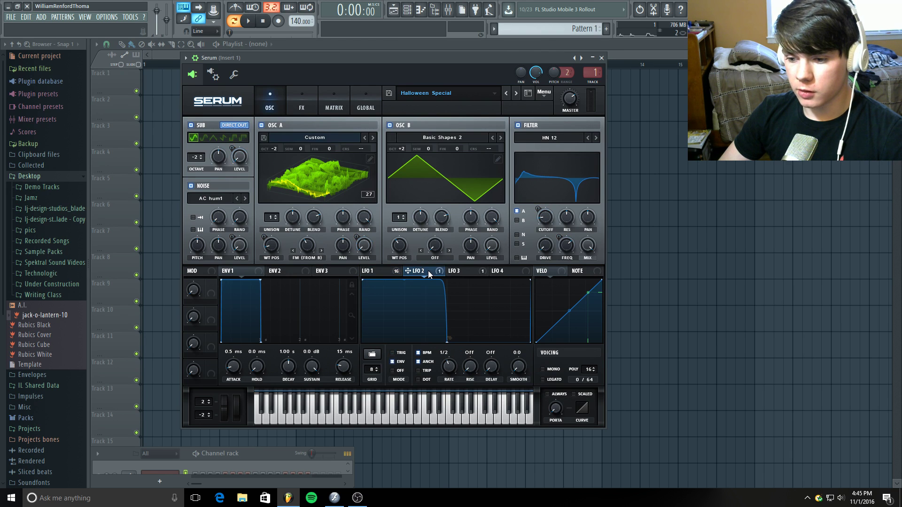
{"action": "left_click", "coordinate": [379, 271]}
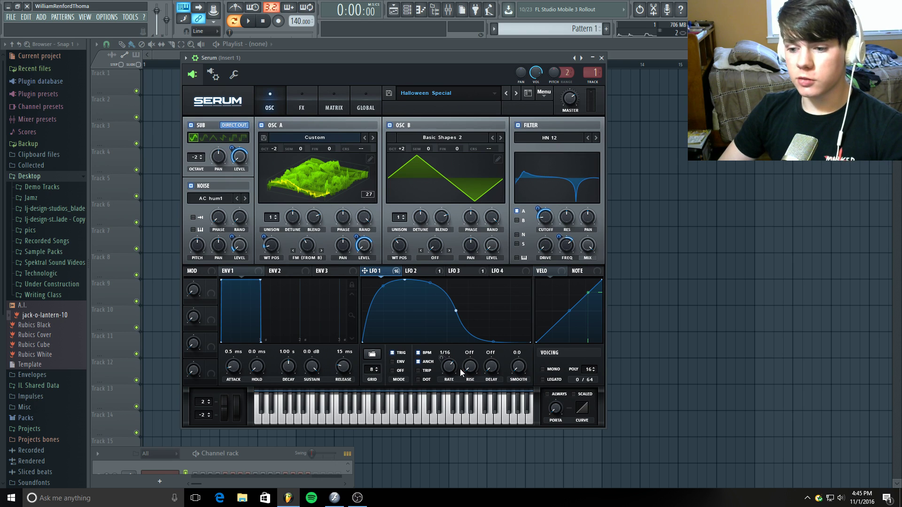
Check the modulation matrix routing from LFO 2 to LFO1 Rate, keeping its source and destination selected.
{"action": "left_click", "coordinate": [297, 98]}
{"action": "left_click", "coordinate": [328, 99]}
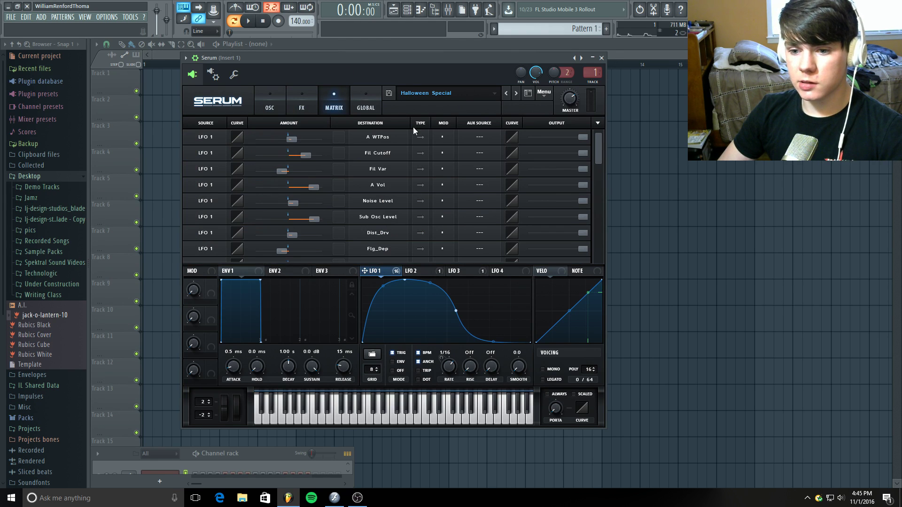
{"action": "left_click_drag", "start_coordinate": [598, 148], "coordinate": [596, 177]}
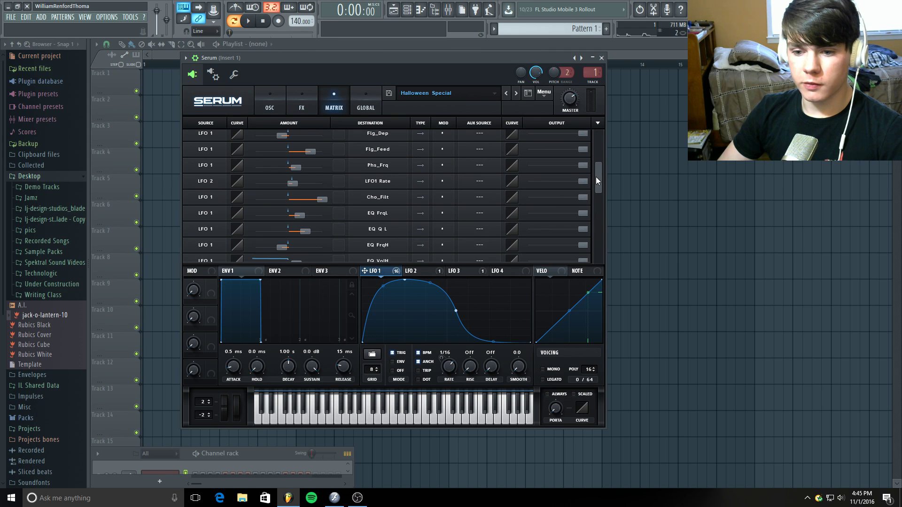
{"action": "left_click", "coordinate": [209, 182]}
{"action": "left_click", "coordinate": [213, 244]}
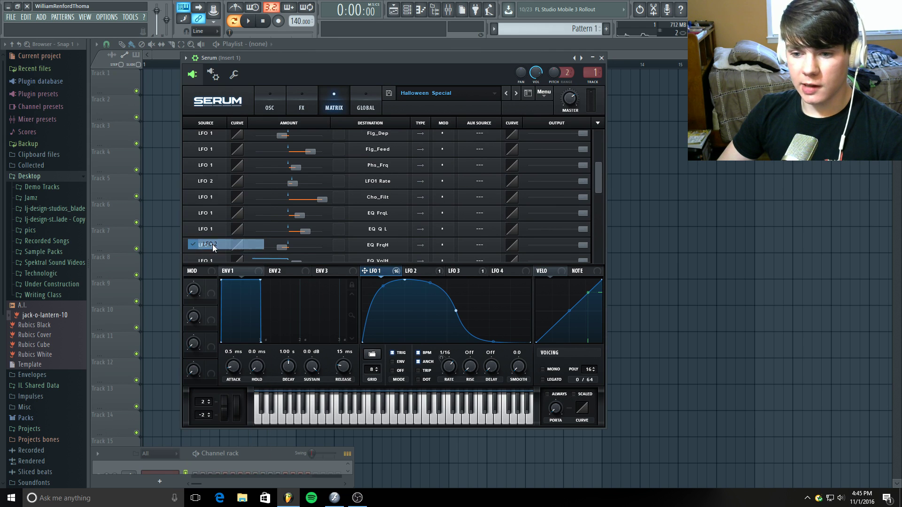
{"action": "left_click", "coordinate": [389, 182]}
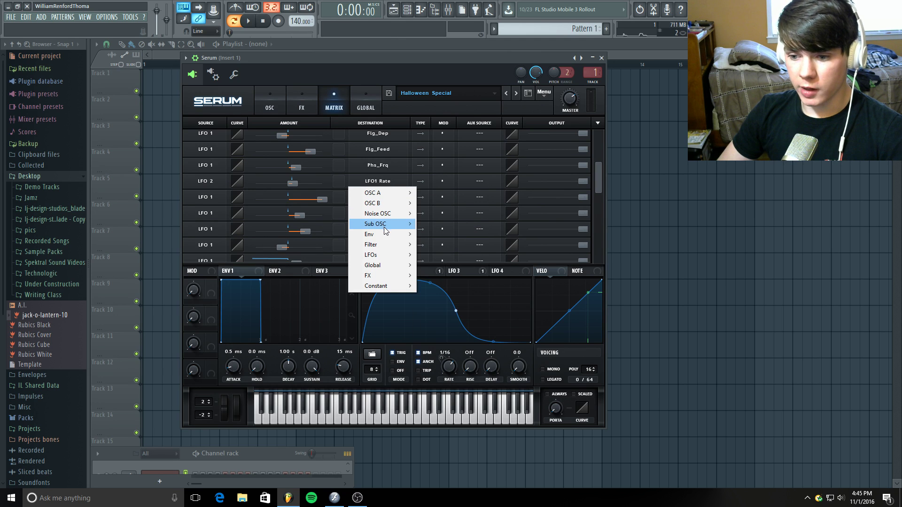
{"action": "mouse_move", "coordinate": [400, 254]}
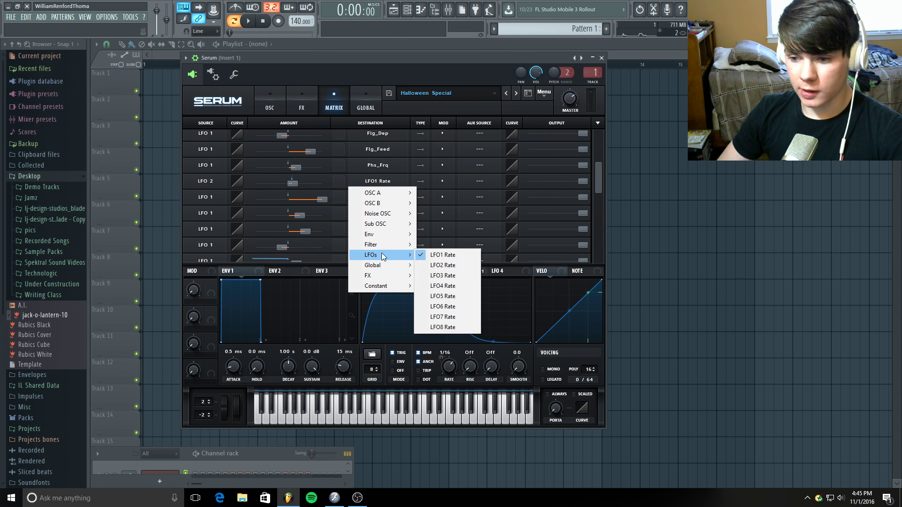
{"action": "left_click", "coordinate": [447, 254]}
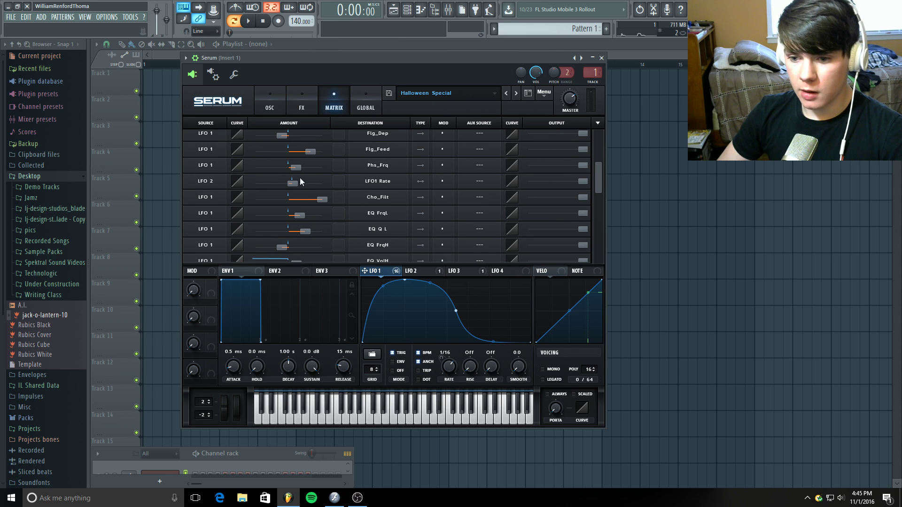
{"action": "mouse_move", "coordinate": [294, 184]}
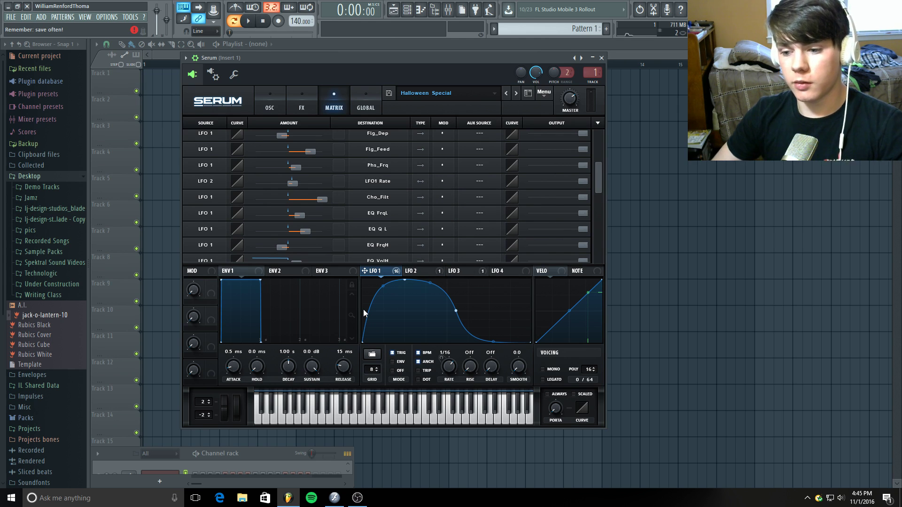
Examine the low middle point of LFO 2's shape and the modulation type of its LFO1 Rate routing.
{"action": "left_click", "coordinate": [421, 273]}
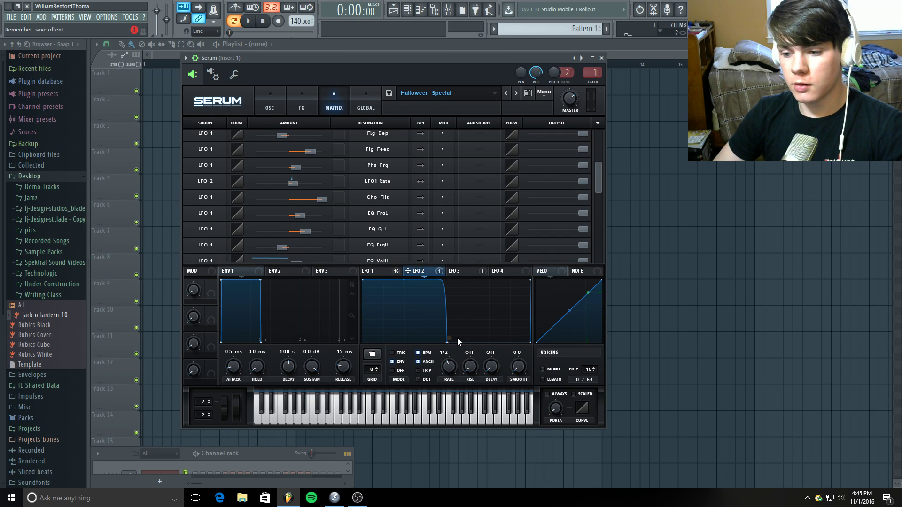
{"action": "mouse_move", "coordinate": [447, 341]}
{"action": "left_mouse_down"}
{"action": "mouse_move", "coordinate": [445, 310]}
{"action": "mouse_move", "coordinate": [490, 314]}
{"action": "mouse_move", "coordinate": [443, 323]}
{"action": "mouse_move", "coordinate": [446, 352]}
{"action": "left_mouse_up"}
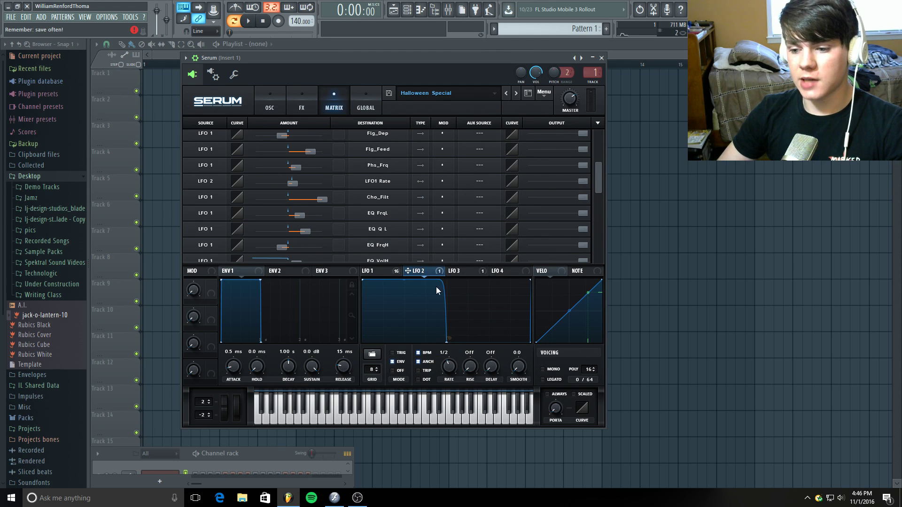
{"action": "left_click", "coordinate": [422, 182]}
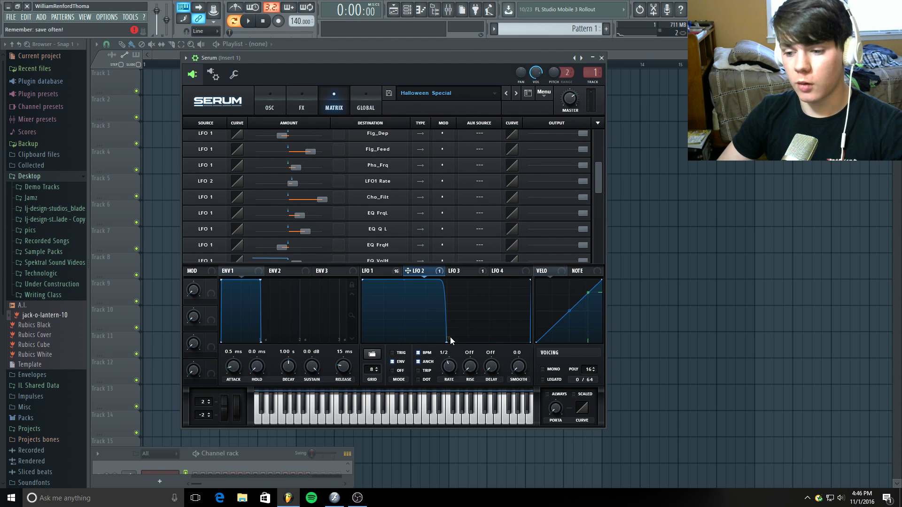
{"action": "mouse_move", "coordinate": [448, 340]}
{"action": "left_mouse_down"}
{"action": "mouse_move", "coordinate": [448, 311]}
{"action": "mouse_move", "coordinate": [447, 348]}
{"action": "left_mouse_up"}
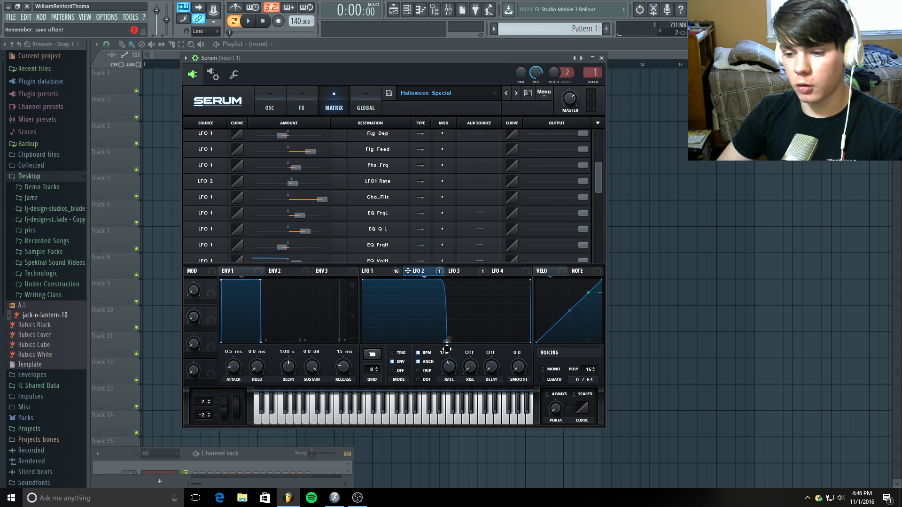
{"action": "left_click", "coordinate": [420, 181]}
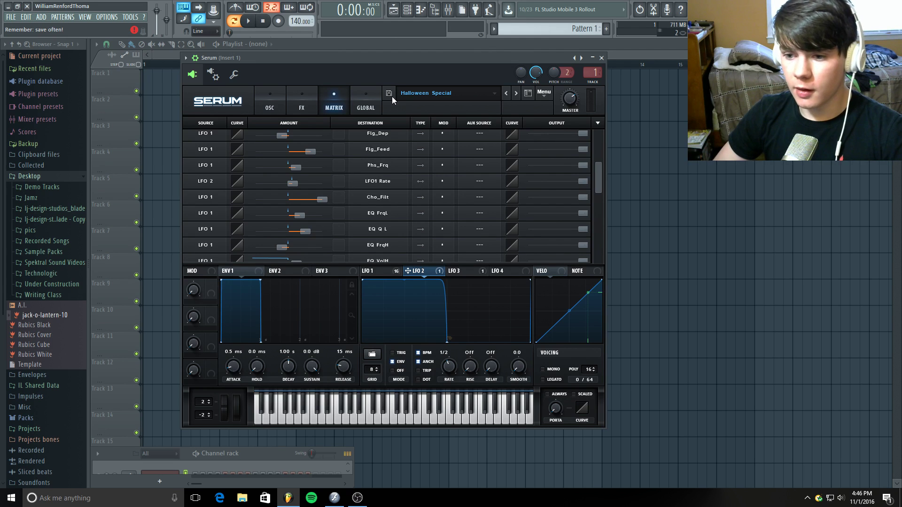
Glance at the effects chain, then view the LFO 3 and LFO 1 shapes alongside the oscillators.
{"action": "left_click", "coordinate": [280, 100]}
{"action": "left_click", "coordinate": [302, 102]}
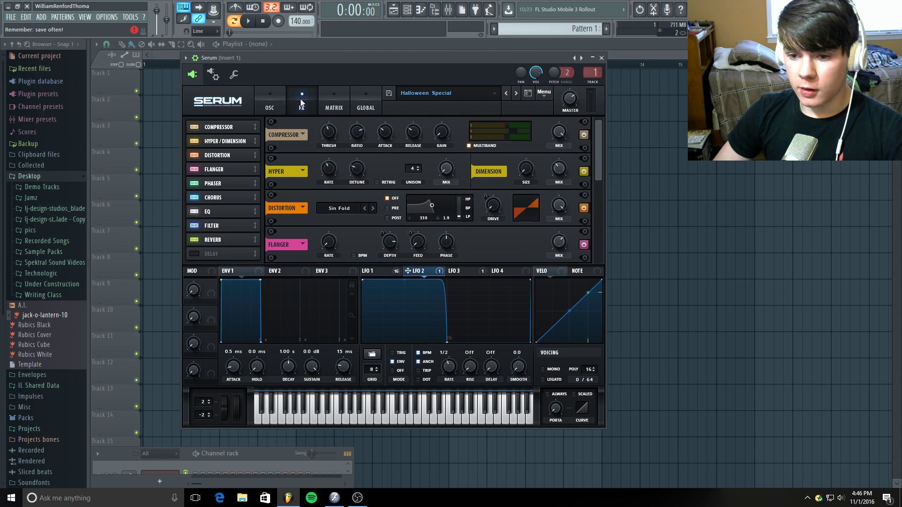
{"action": "left_click", "coordinate": [276, 100]}
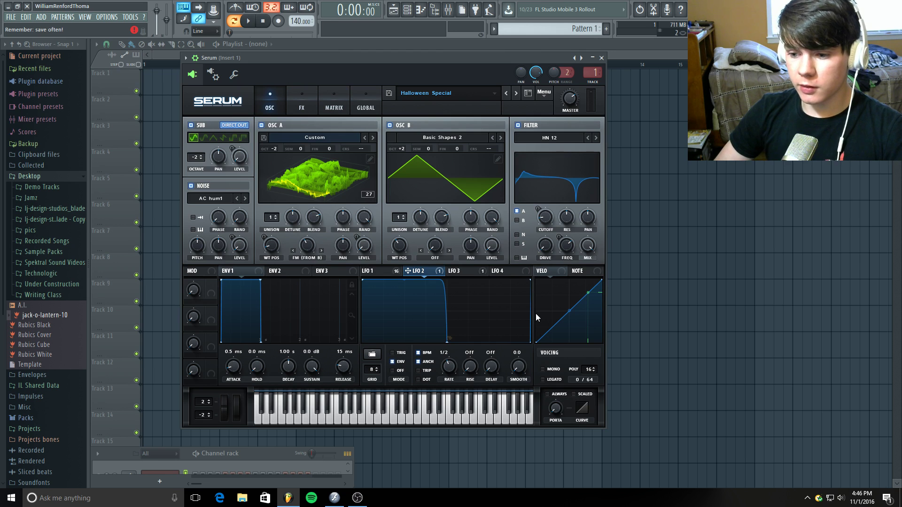
{"action": "left_click", "coordinate": [467, 271]}
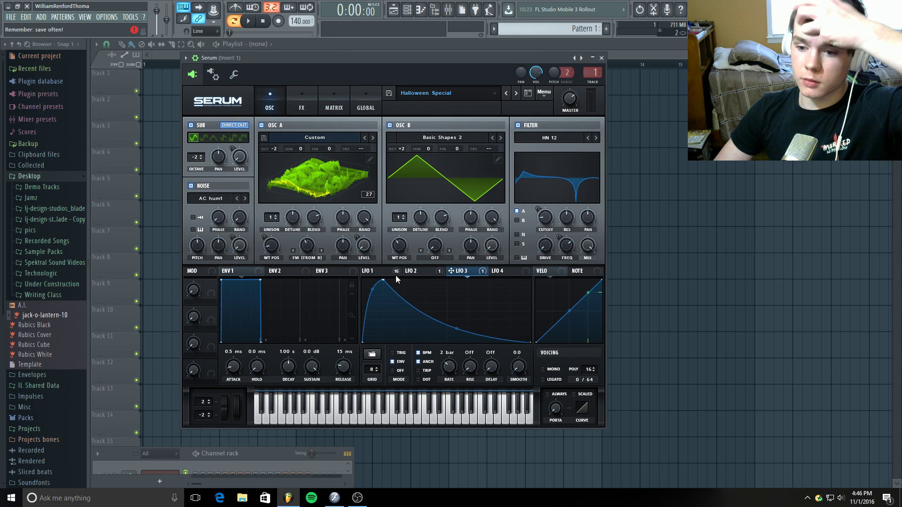
{"action": "left_click", "coordinate": [374, 271]}
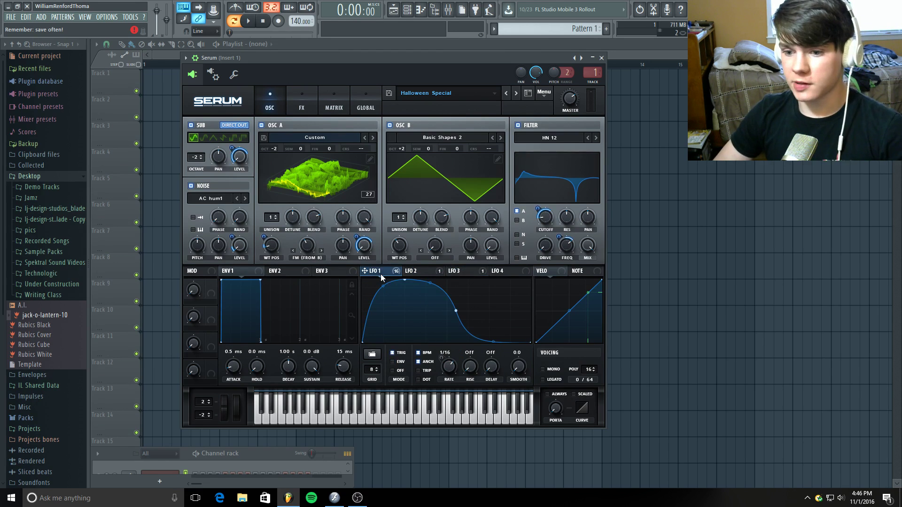
Audition a note with the reverb effect disabled, then re-enable the reverb and audition again.
{"action": "left_click", "coordinate": [296, 94]}
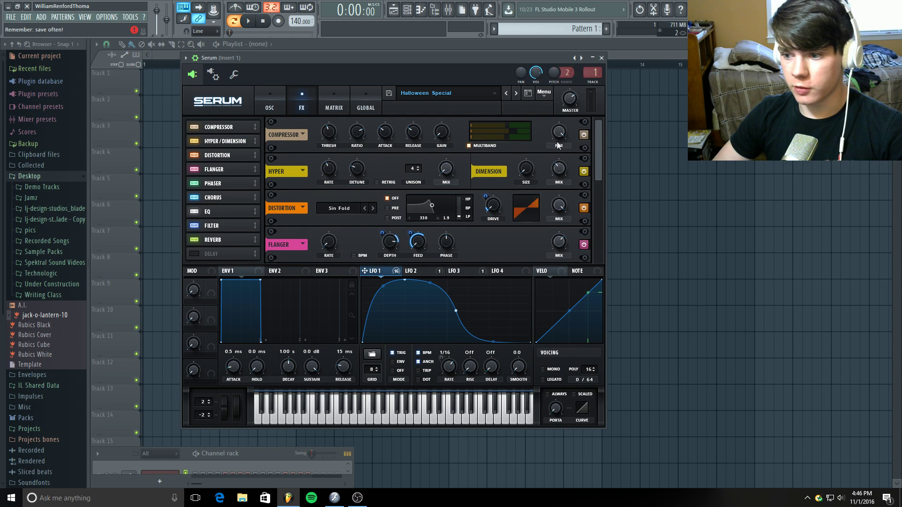
{"action": "left_click_drag", "start_coordinate": [597, 139], "coordinate": [593, 224]}
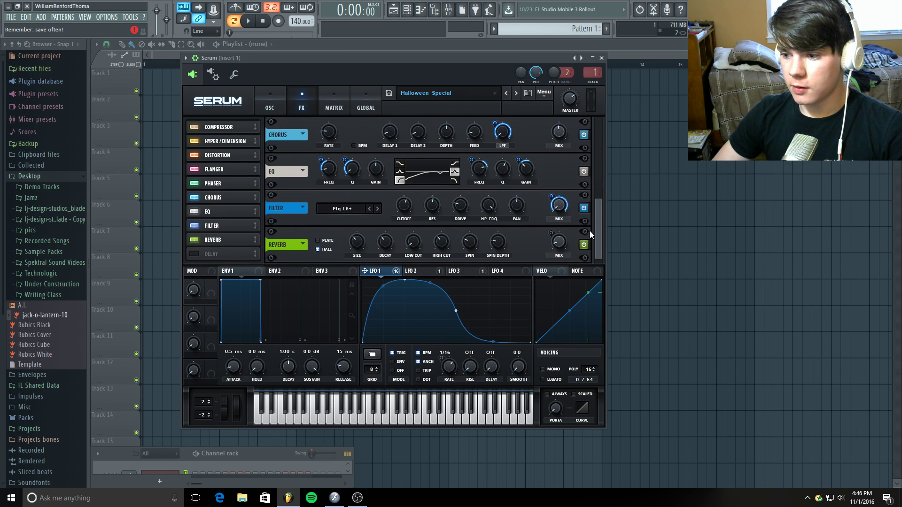
{"action": "left_click", "coordinate": [194, 240]}
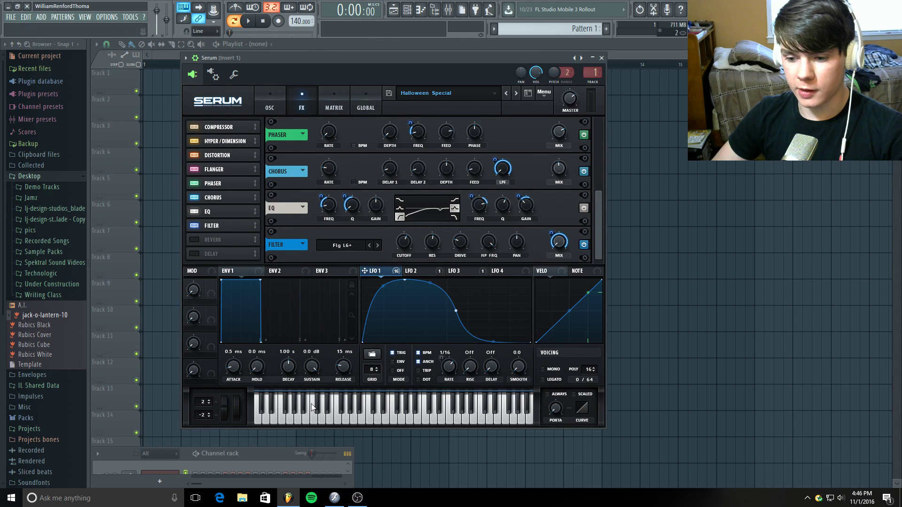
{"action": "left_click", "coordinate": [327, 419]}
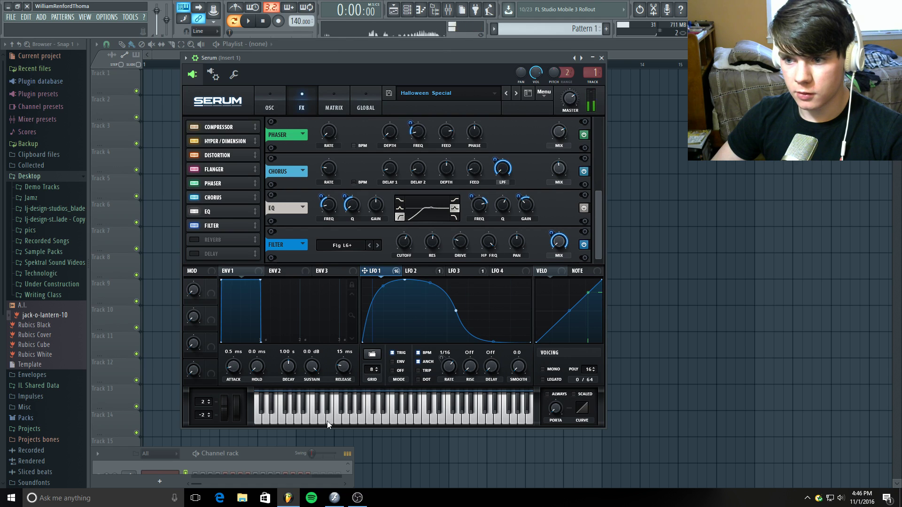
{"action": "left_click", "coordinate": [194, 240]}
{"action": "left_click", "coordinate": [332, 419]}
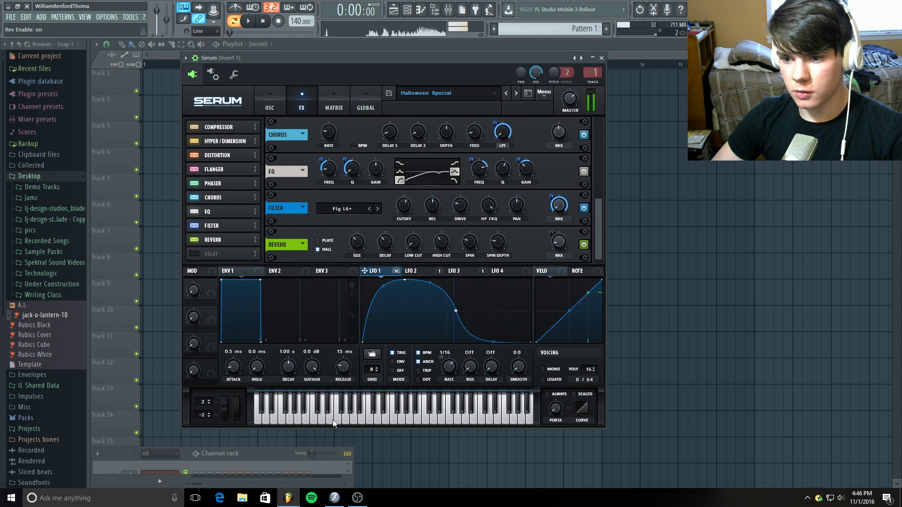
Set the LFO 2 to LFO1 Rate modulation amount to 22 in the matrix and audition notes.
{"action": "left_click", "coordinate": [328, 98]}
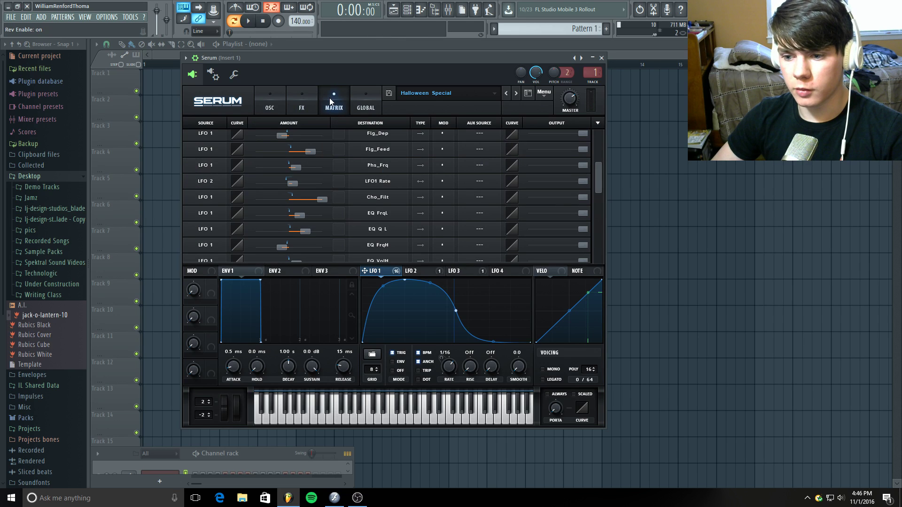
{"action": "left_click", "coordinate": [292, 185]}
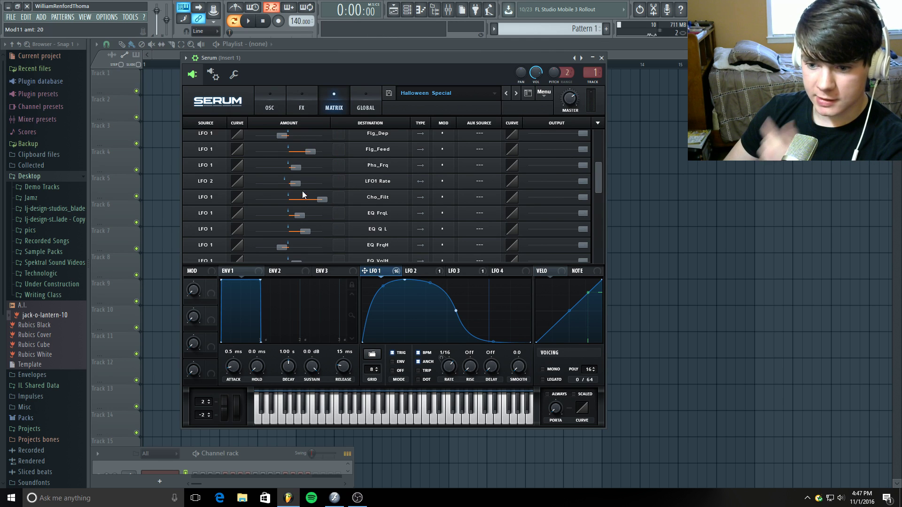
{"action": "mouse_move", "coordinate": [299, 183]}
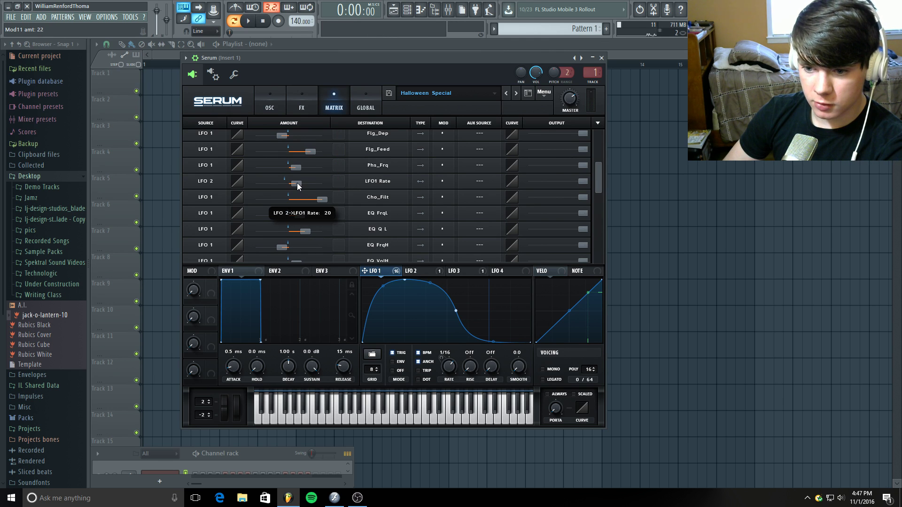
{"action": "left_click_drag", "start_coordinate": [297, 182], "coordinate": [298, 182]}
{"action": "left_click", "coordinate": [369, 420]}
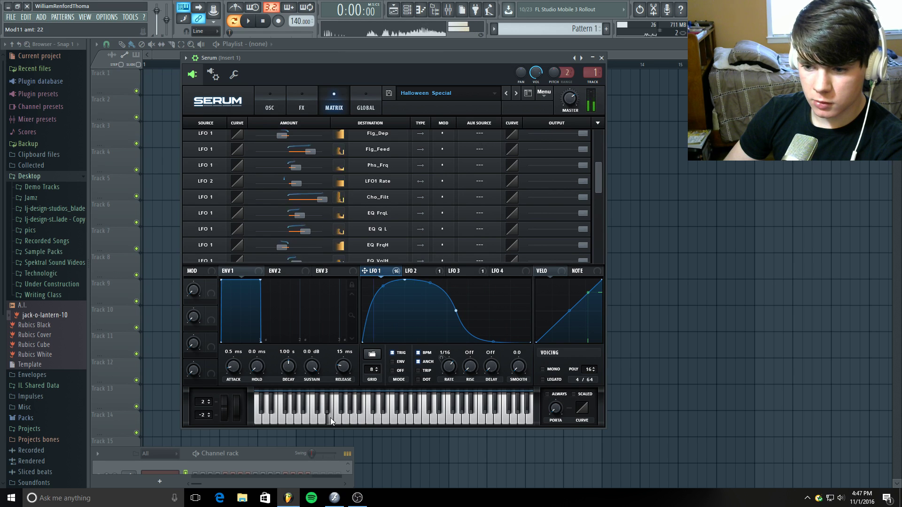
Raise the middle low point of LFO 2's shape to about half height and audition notes.
{"action": "left_click", "coordinate": [431, 271]}
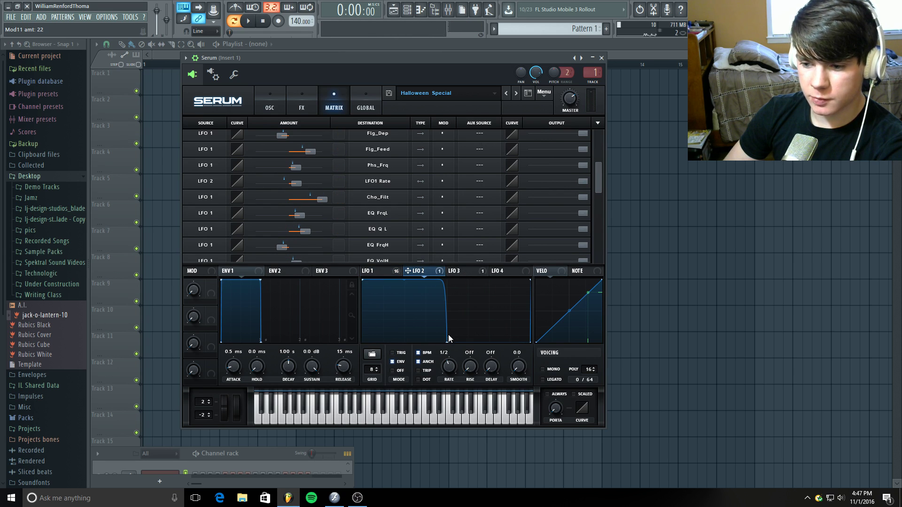
{"action": "left_click_drag", "start_coordinate": [448, 336], "coordinate": [447, 311]}
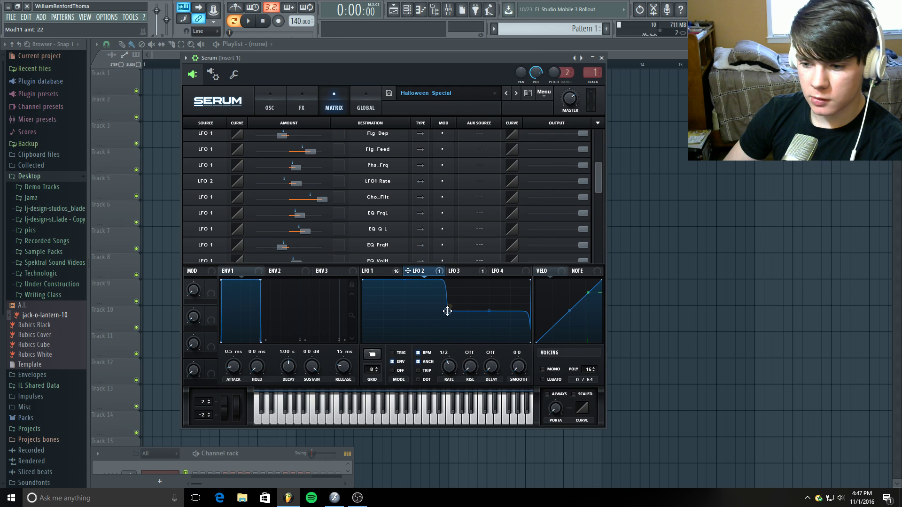
{"action": "left_click", "coordinate": [387, 415]}
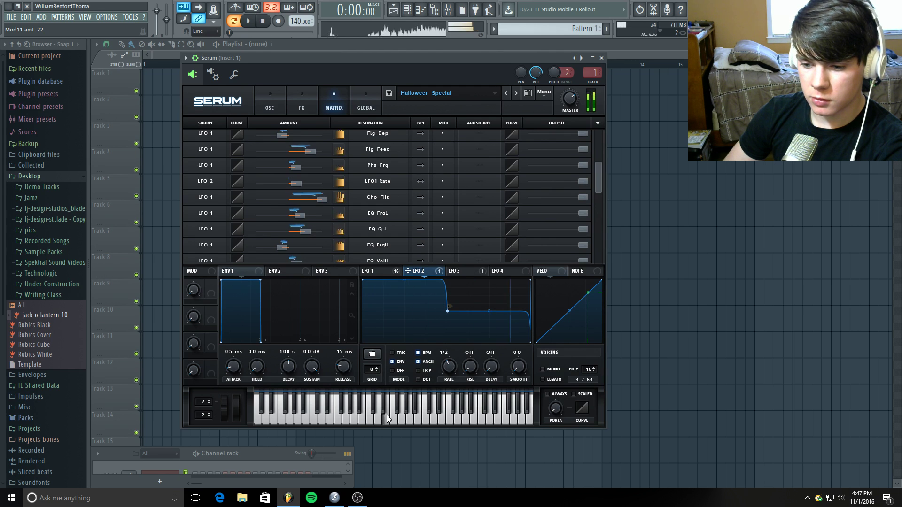
{"action": "left_click", "coordinate": [328, 421]}
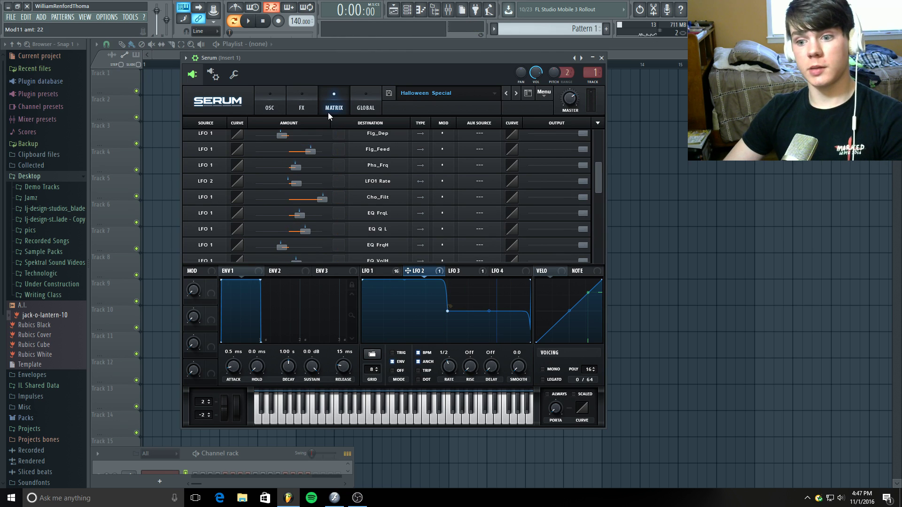
Show the end of the effects chain and audition notes through the full chain.
{"action": "left_click", "coordinate": [296, 99]}
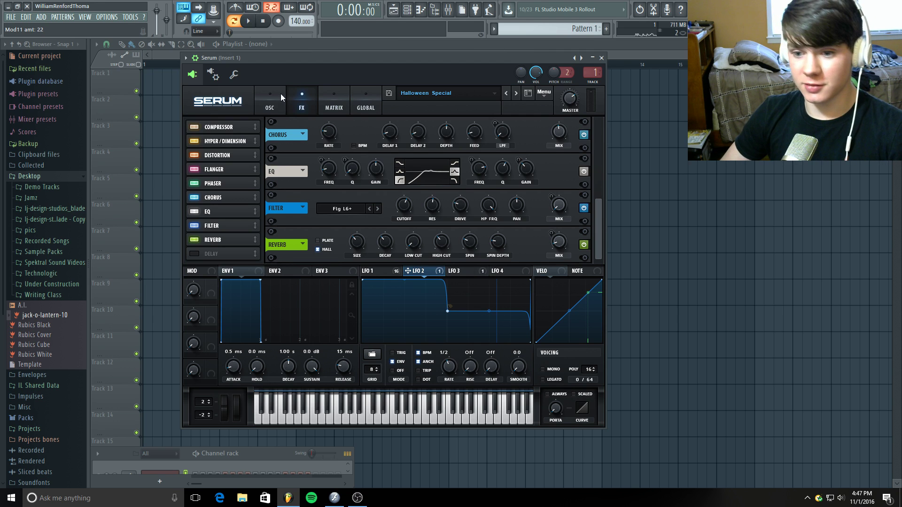
{"action": "left_click_drag", "start_coordinate": [599, 218], "coordinate": [594, 309]}
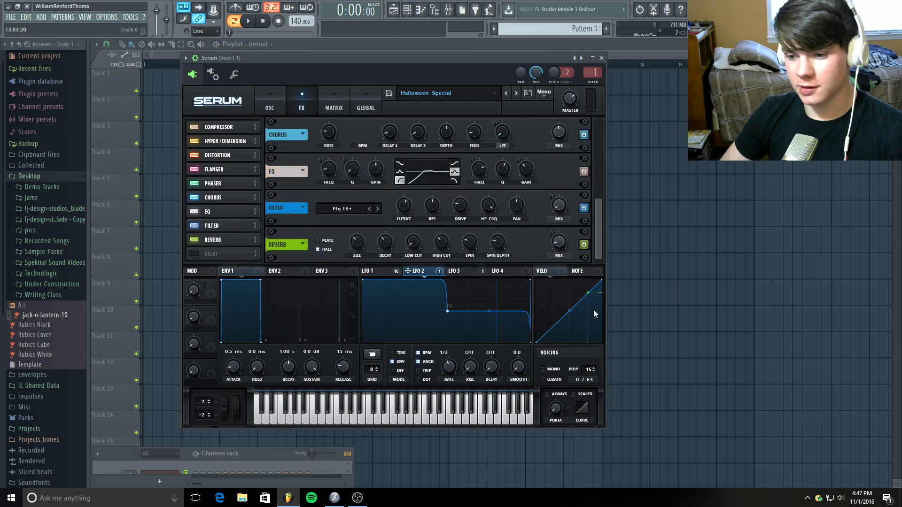
{"action": "left_click", "coordinate": [312, 417]}
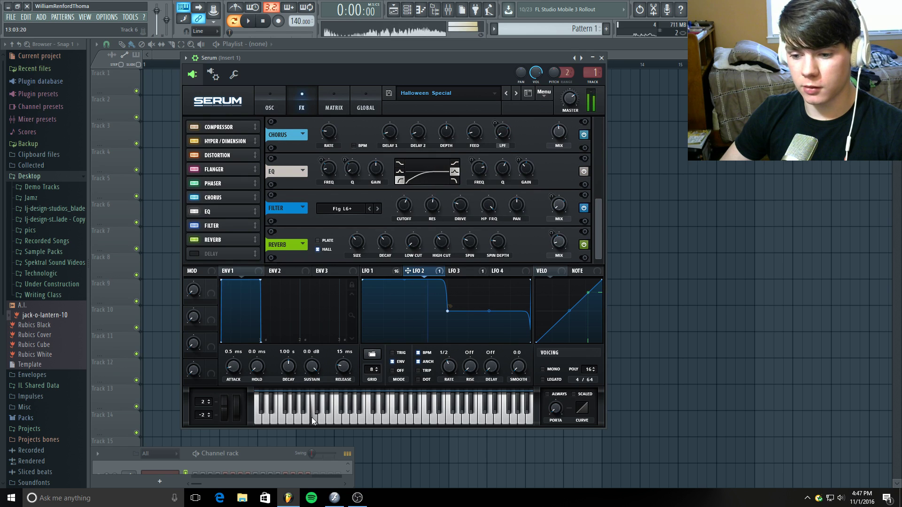
{"action": "left_click", "coordinate": [329, 419]}
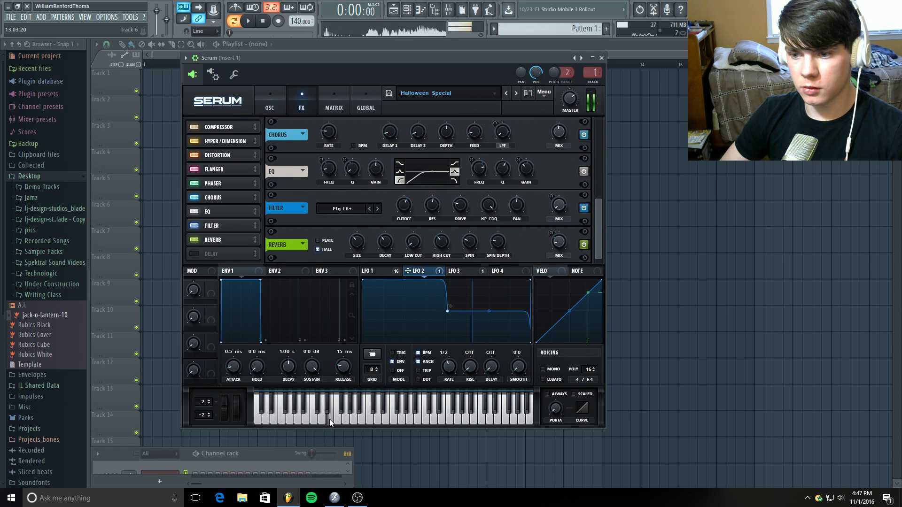
Examine the multiband compressor's threshold, ratio and attack settings and the Hyper/Dimension unit's mix and size settings.
{"action": "left_click_drag", "start_coordinate": [599, 204], "coordinate": [587, 115]}
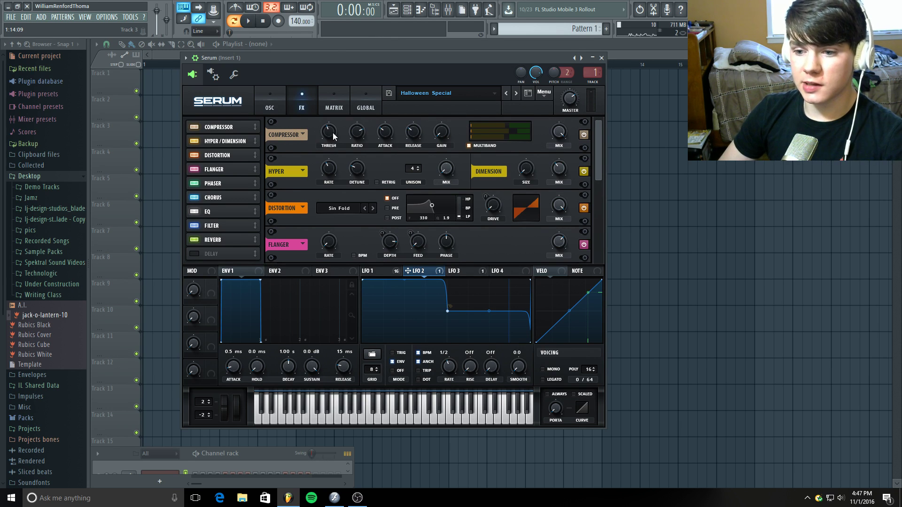
{"action": "mouse_move", "coordinate": [332, 134]}
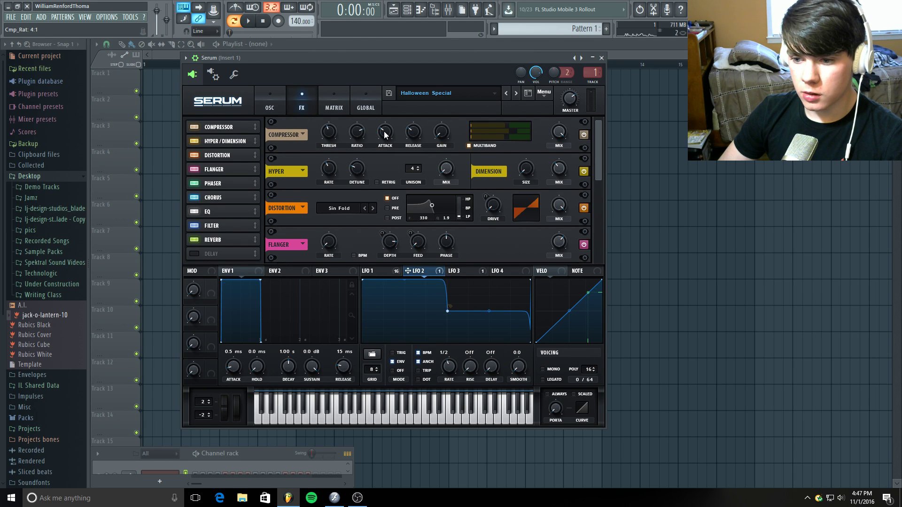
{"action": "mouse_move", "coordinate": [384, 136]}
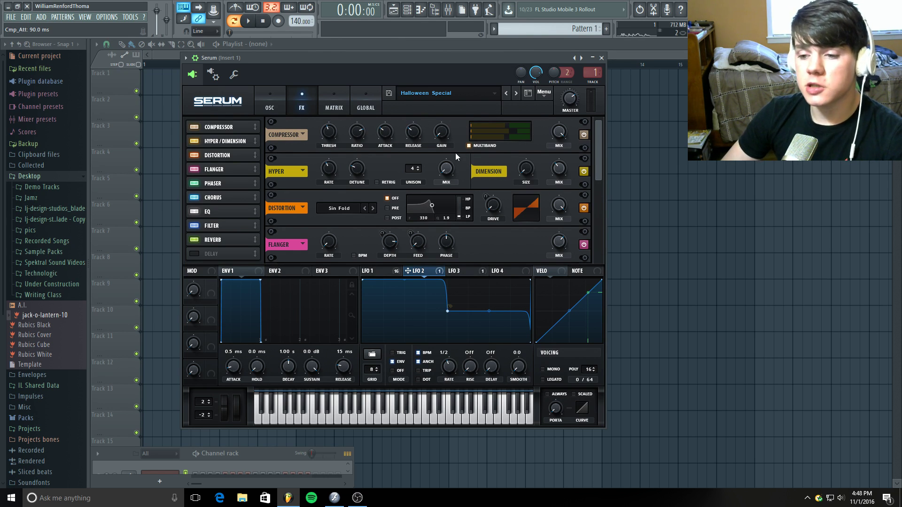
{"action": "mouse_move", "coordinate": [452, 174]}
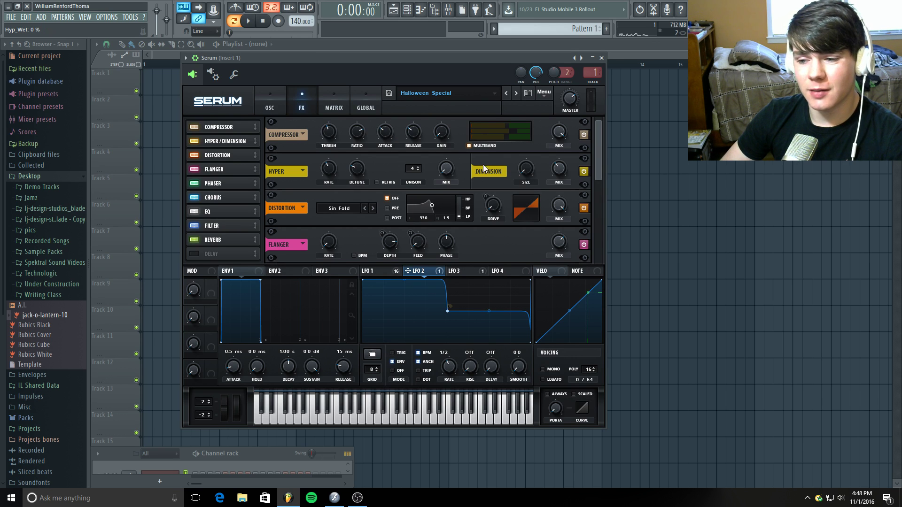
{"action": "left_click", "coordinate": [528, 173]}
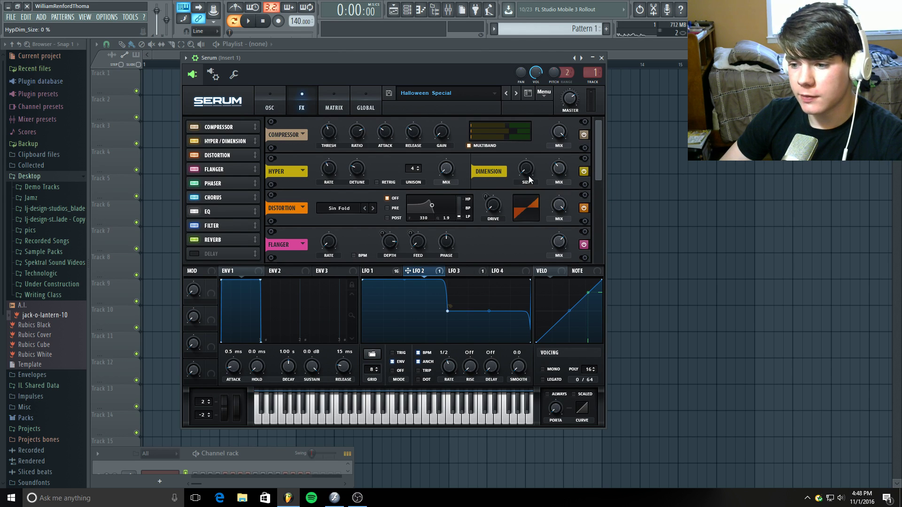
{"action": "left_click", "coordinate": [560, 171]}
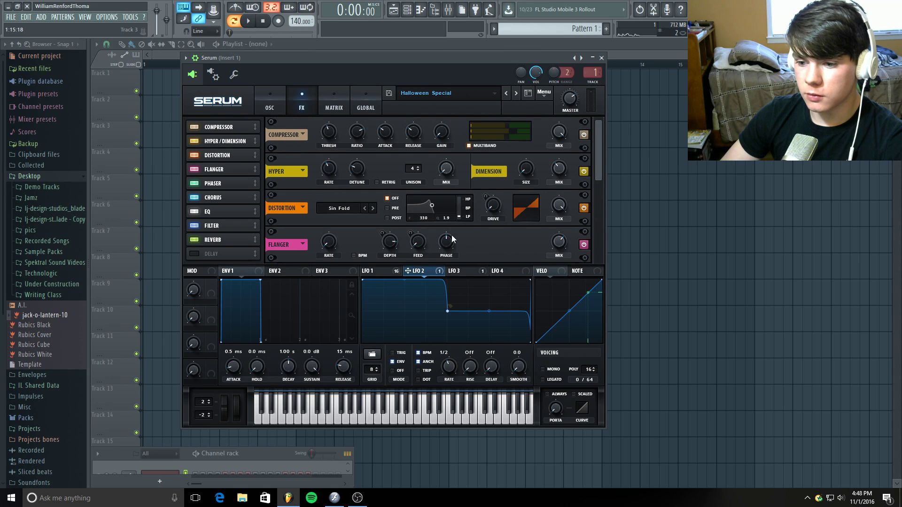
Display LFO 1 and inspect its modulation of the distortion drive.
{"action": "left_click", "coordinate": [390, 272]}
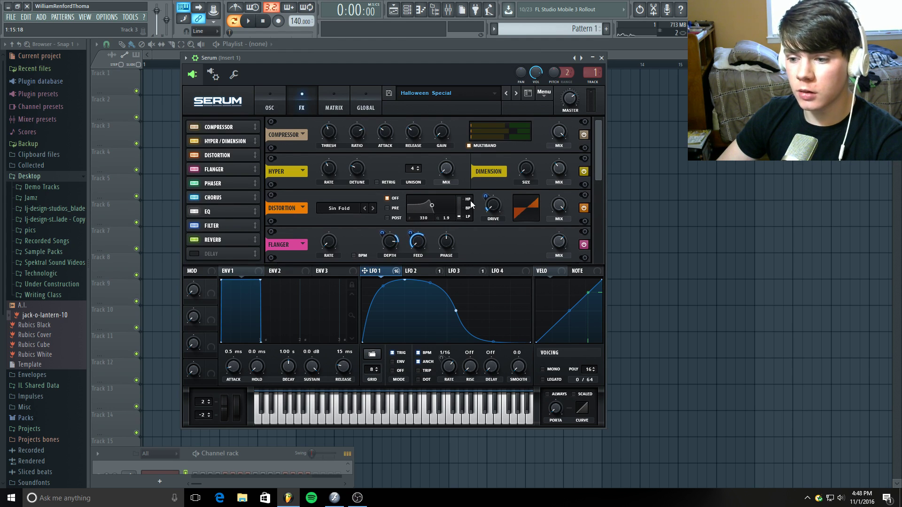
{"action": "left_click", "coordinate": [495, 208]}
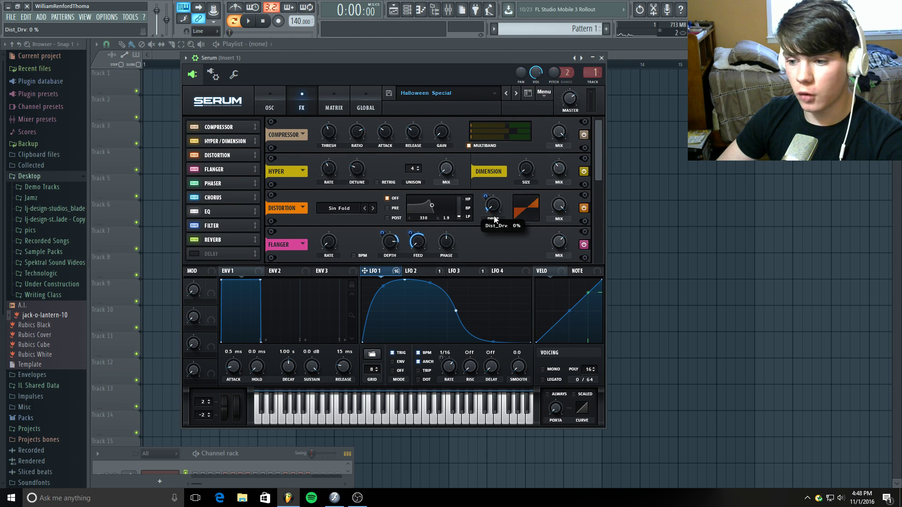
{"action": "mouse_move", "coordinate": [488, 198]}
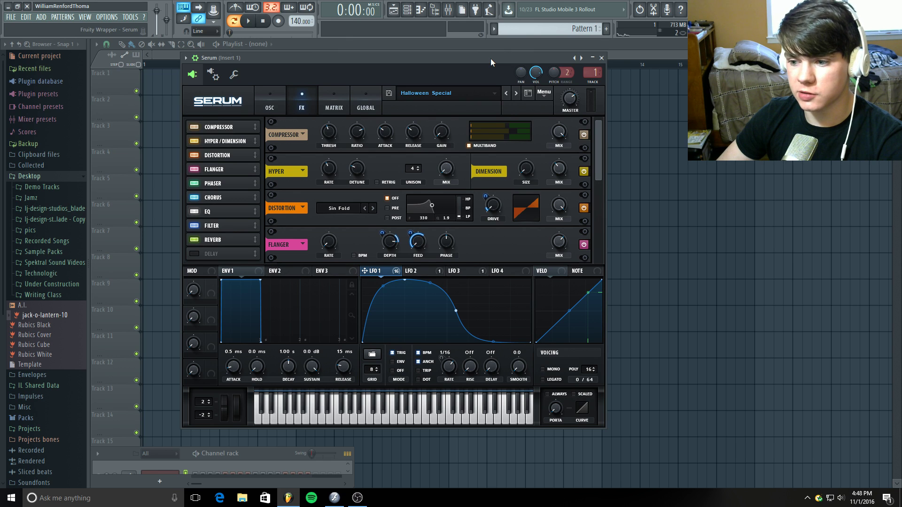
Compare the sound with and without the Sin Fold distortion by auditioning a note, bypassing the effect and re-enabling it.
{"action": "key", "text": "z"}
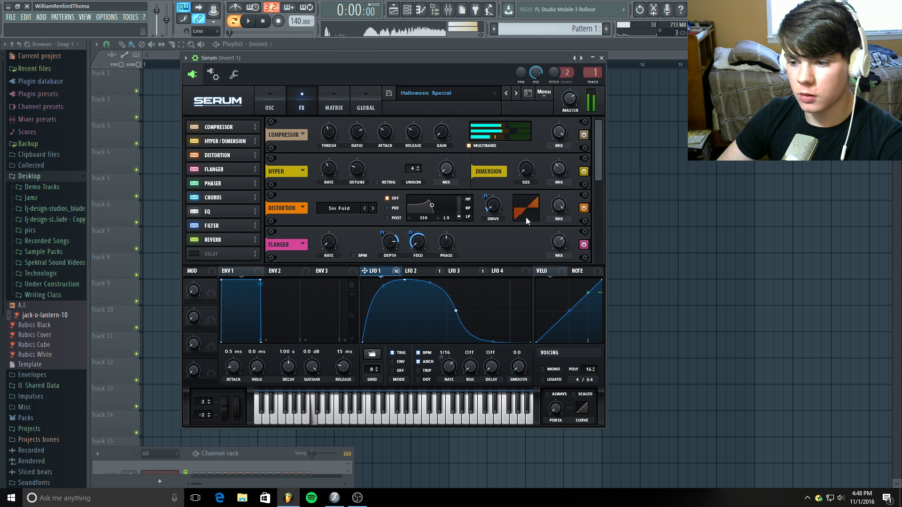
{"action": "left_click", "coordinate": [189, 157]}
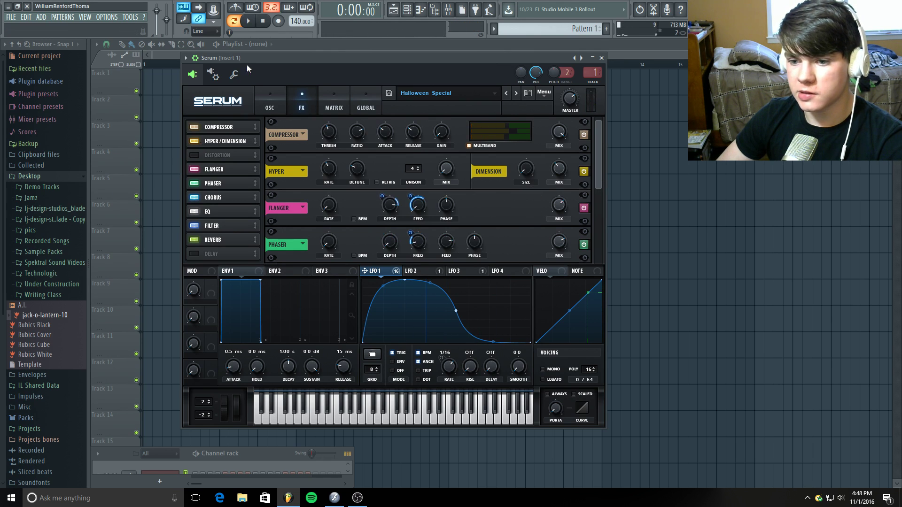
{"action": "key", "text": "z"}
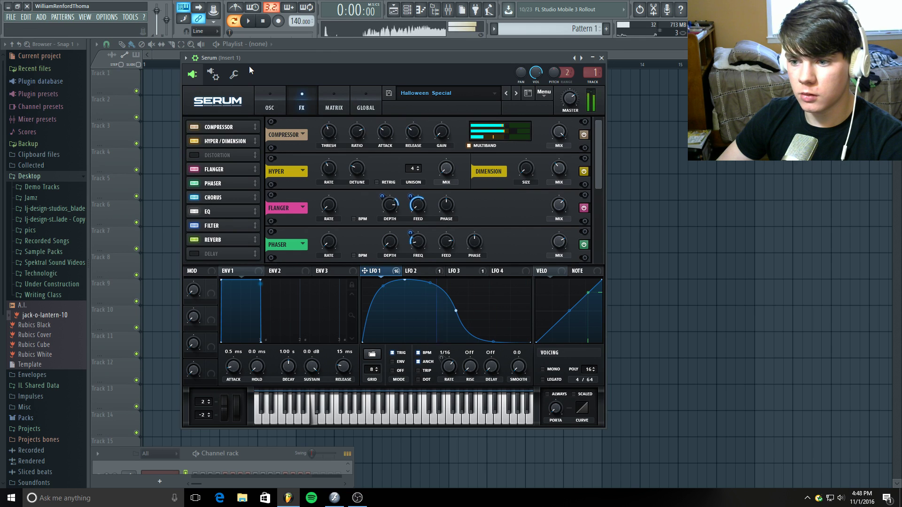
{"action": "left_click", "coordinate": [197, 156]}
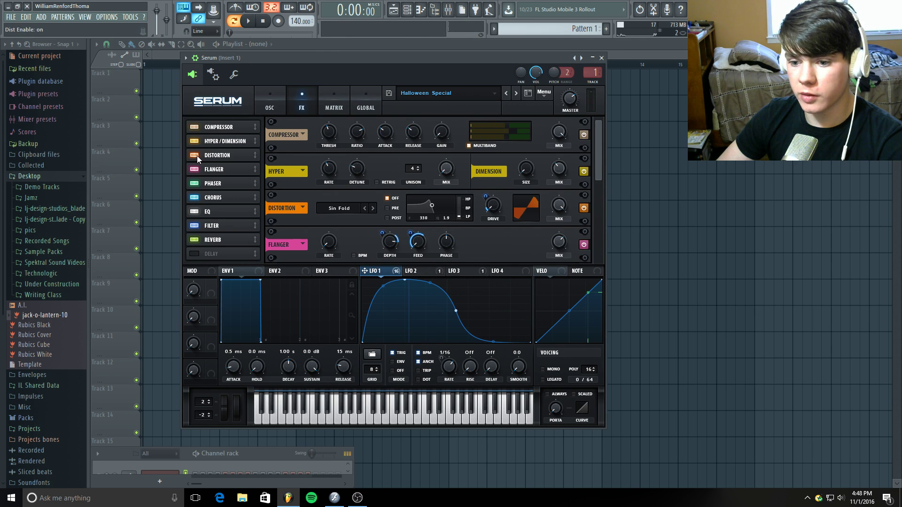
{"action": "key", "text": "z"}
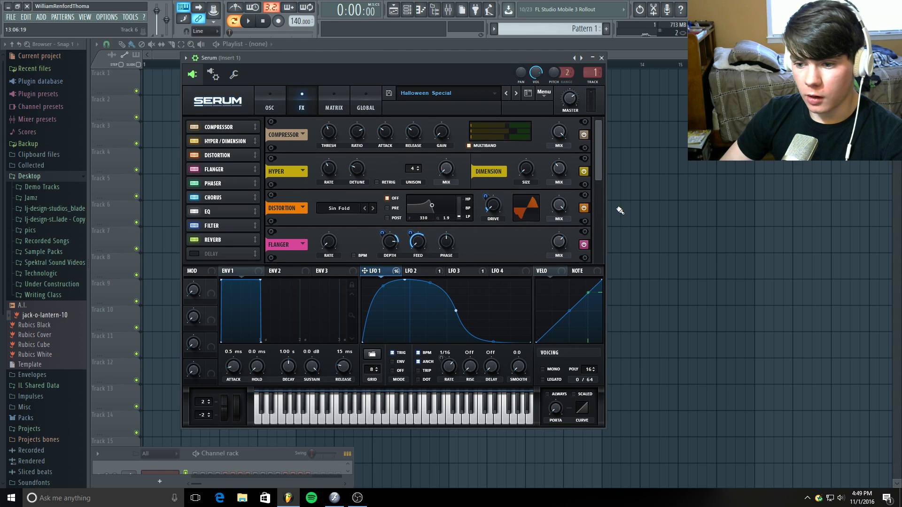
Examine the flanger's settings, including the LFO 1 modulation amounts on its depth and feedback.
{"action": "left_click_drag", "start_coordinate": [599, 164], "coordinate": [597, 190]}
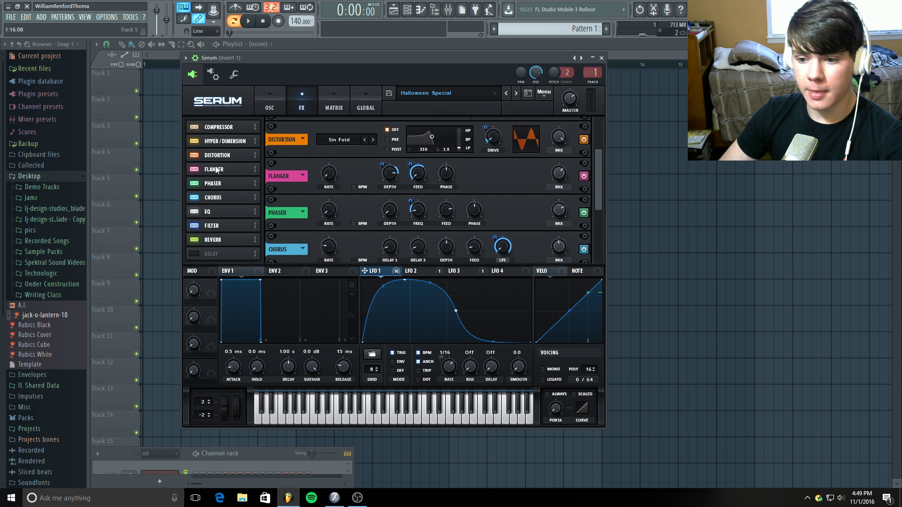
{"action": "right_click", "coordinate": [388, 176]}
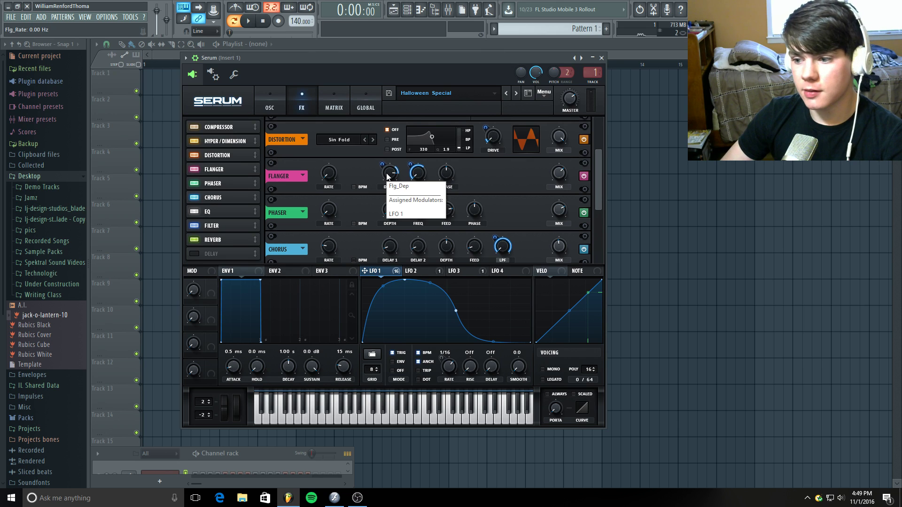
{"action": "left_click", "coordinate": [472, 180]}
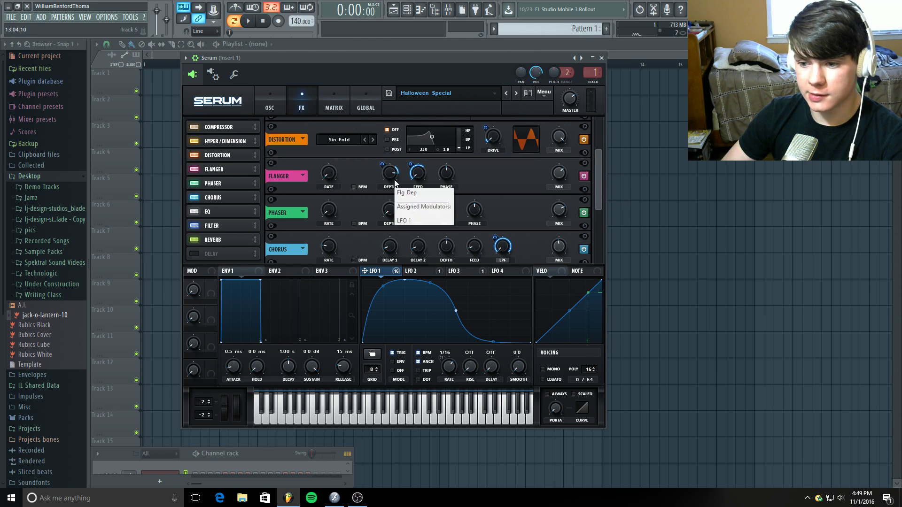
{"action": "left_click", "coordinate": [387, 175]}
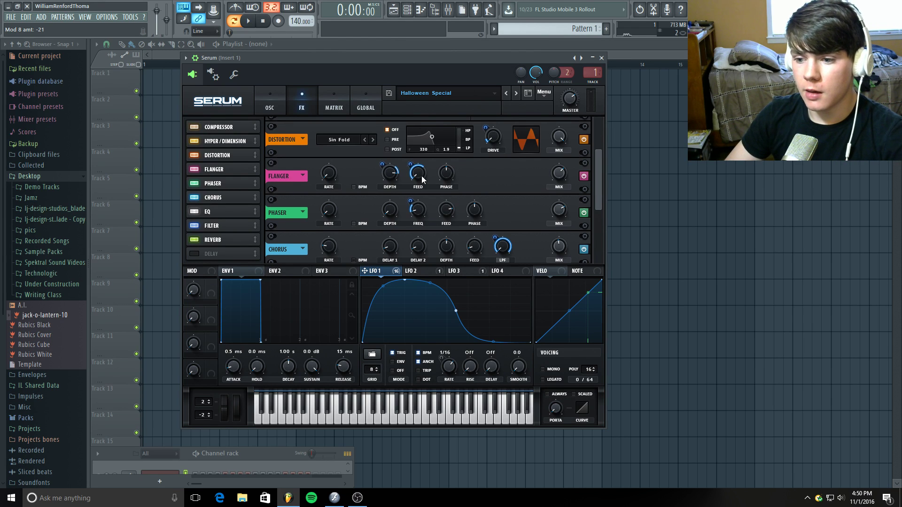
{"action": "left_click", "coordinate": [422, 175]}
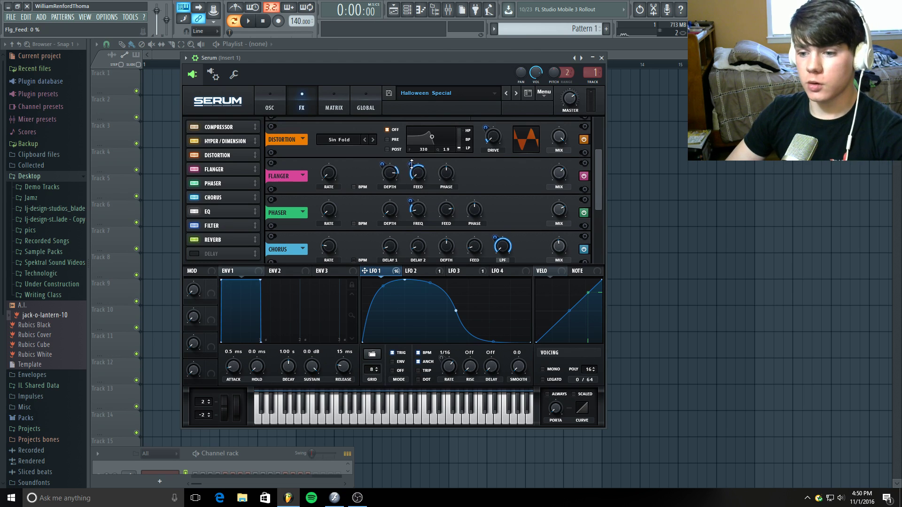
{"action": "left_click", "coordinate": [412, 164]}
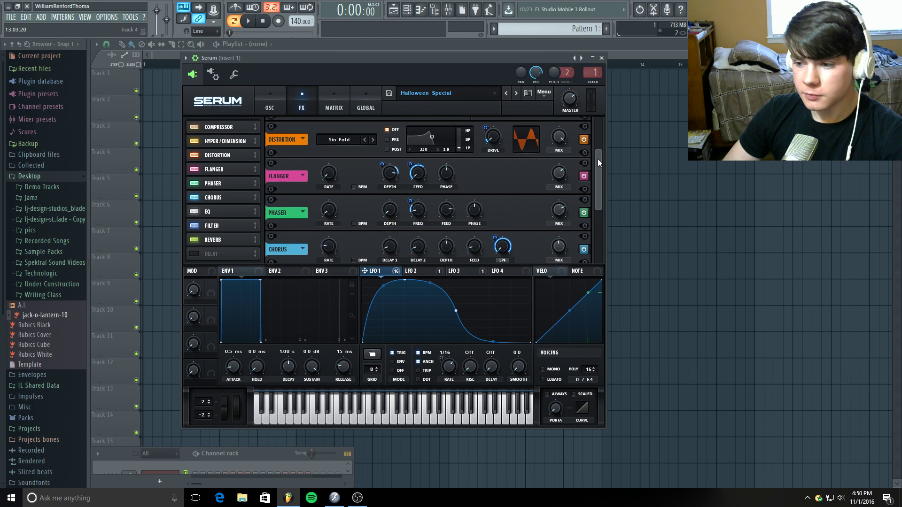
Check the phaser's frequency modulation while auditioning a note, and set the phaser mix to 72%.
{"action": "left_click_drag", "start_coordinate": [597, 159], "coordinate": [596, 165]}
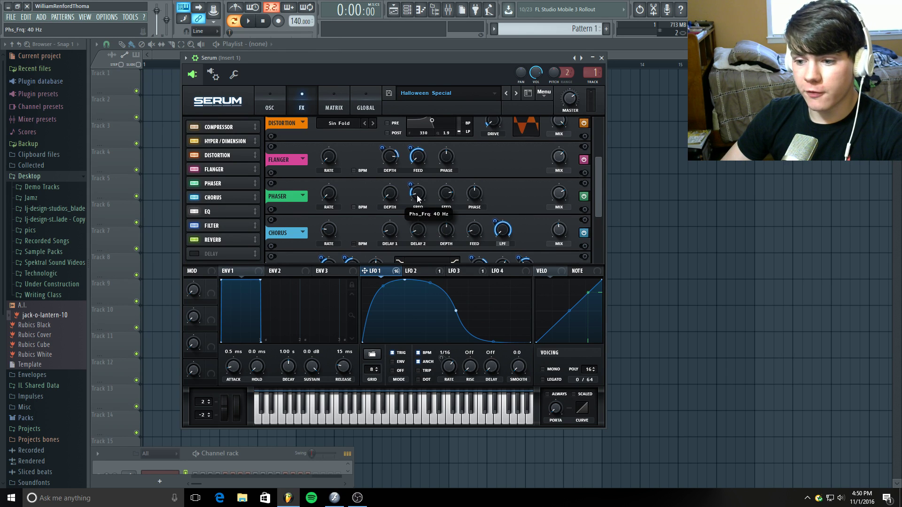
{"action": "left_click_drag", "start_coordinate": [412, 186], "coordinate": [413, 185]}
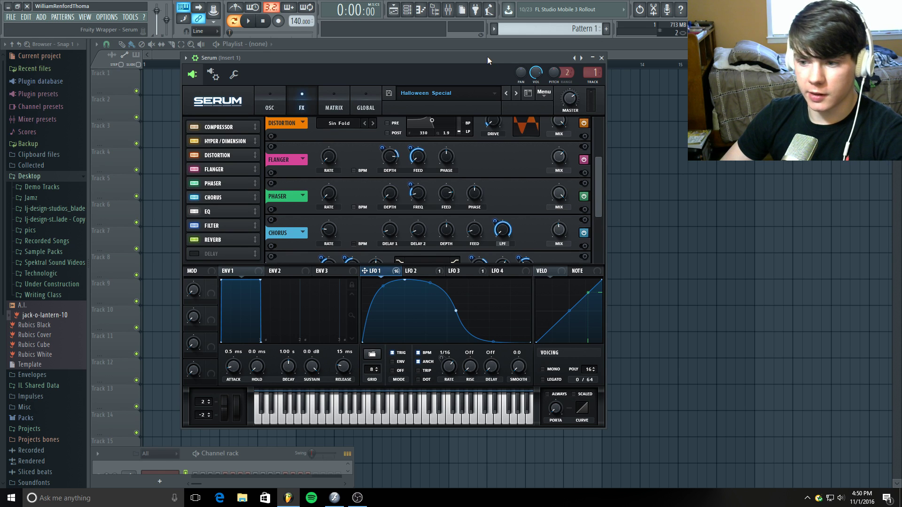
{"action": "key", "text": "x"}
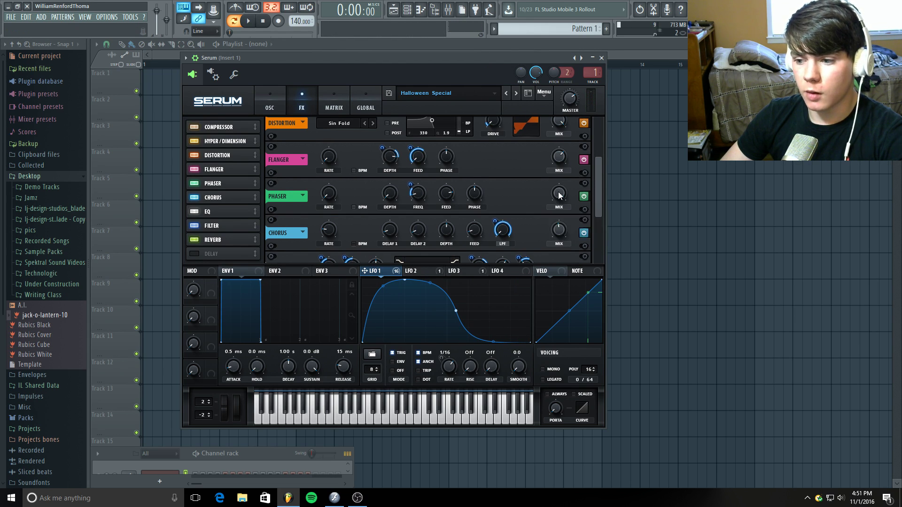
{"action": "scroll", "coordinate": [559, 197], "scroll_direction": "up", "scroll_amount": 3}
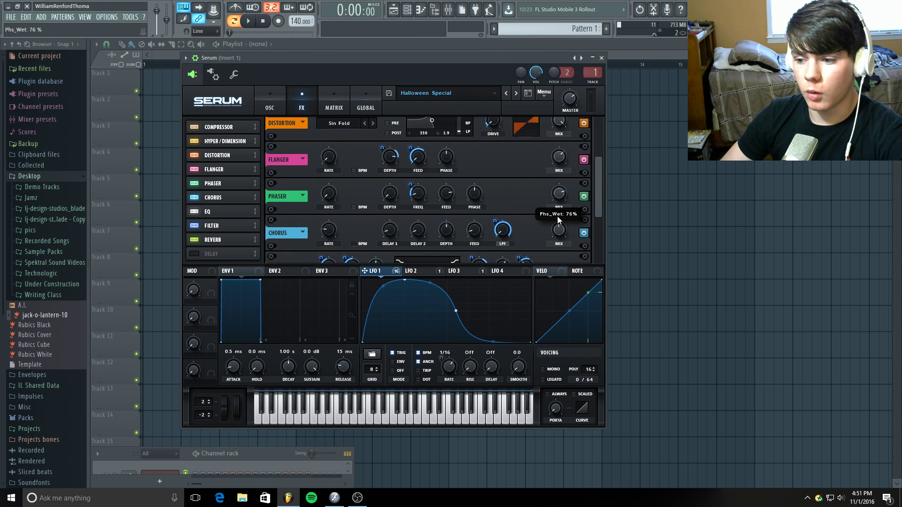
{"action": "left_click_drag", "start_coordinate": [557, 216], "coordinate": [557, 218]}
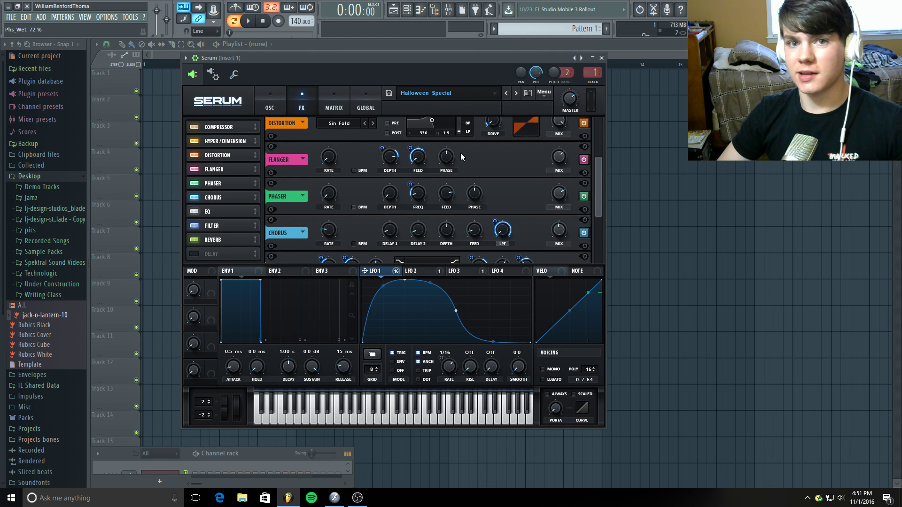
Glance at the oscillator settings, then examine the chorus effect's rate and delay values.
{"action": "left_click", "coordinate": [270, 103]}
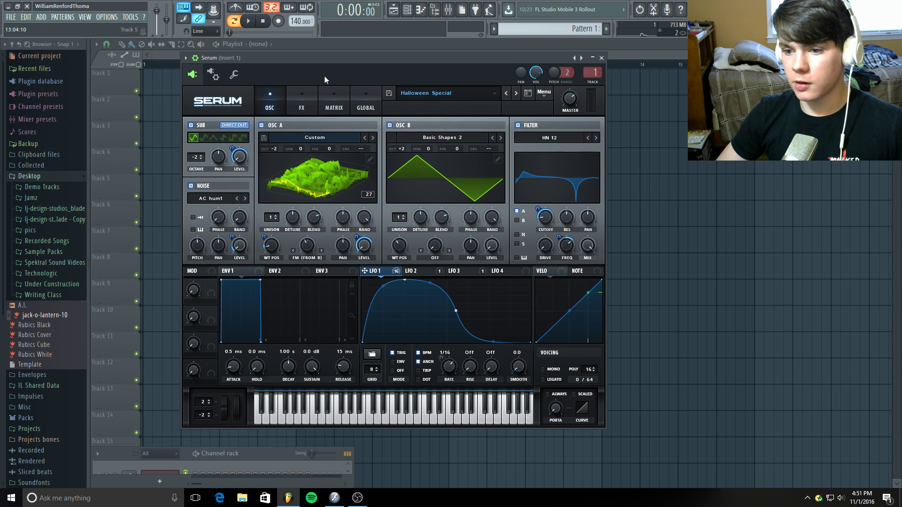
{"action": "left_click", "coordinate": [293, 91]}
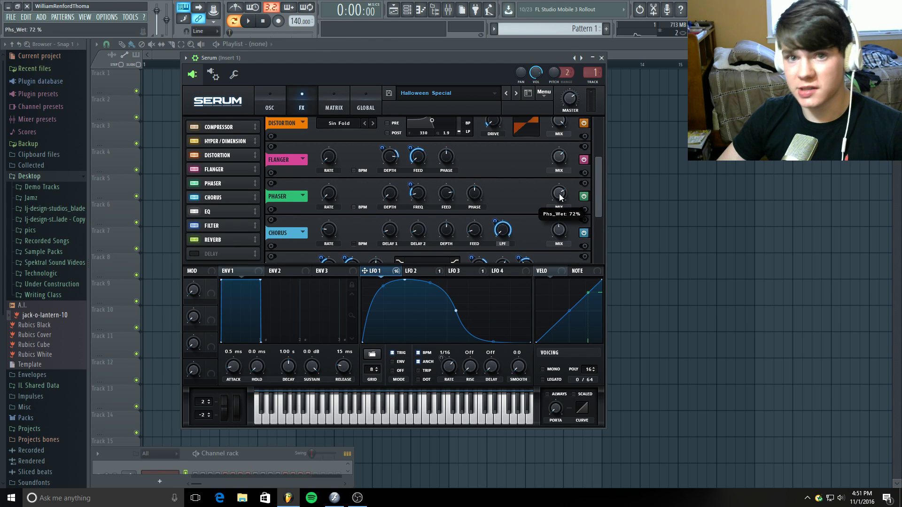
{"action": "left_click_drag", "start_coordinate": [596, 168], "coordinate": [597, 198]}
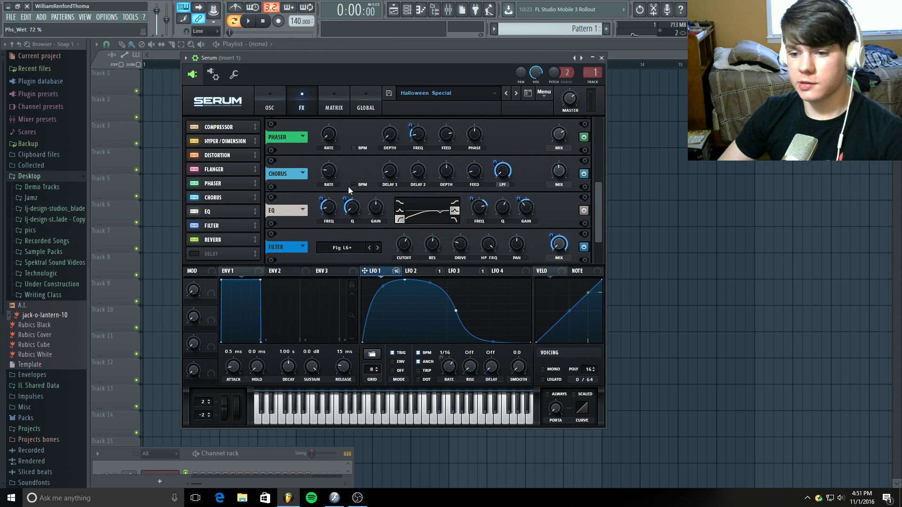
{"action": "left_click", "coordinate": [330, 172]}
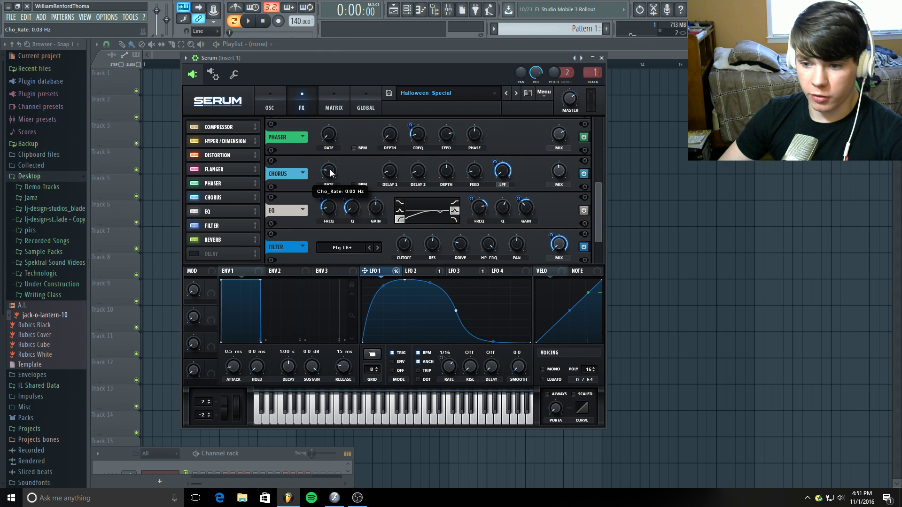
{"action": "mouse_move", "coordinate": [391, 172]}
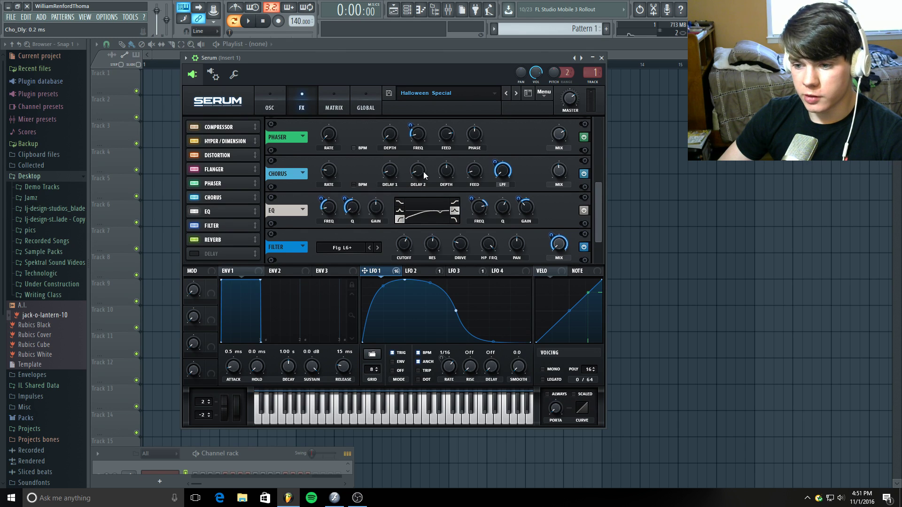
{"action": "mouse_move", "coordinate": [421, 172]}
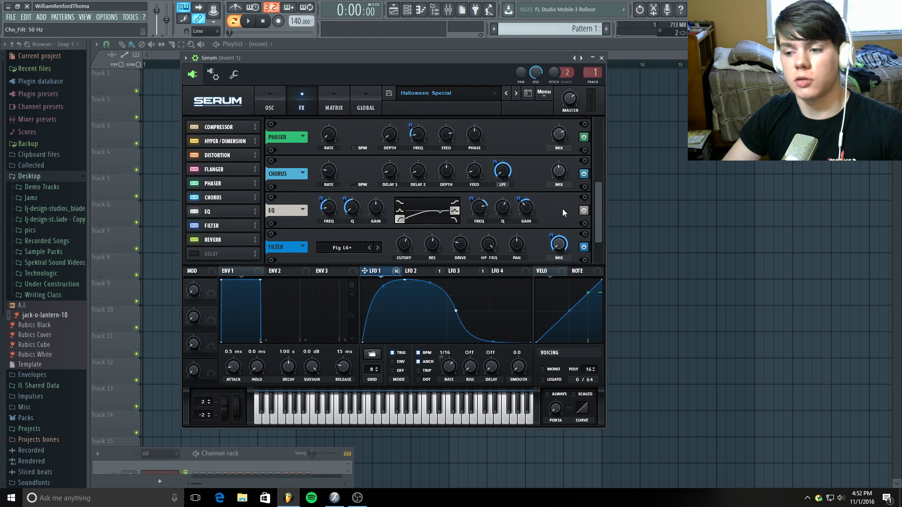
Check the LFO modulation on the chorus low-pass filter, and set the chorus mix to 50%.
{"action": "mouse_move", "coordinate": [504, 172]}
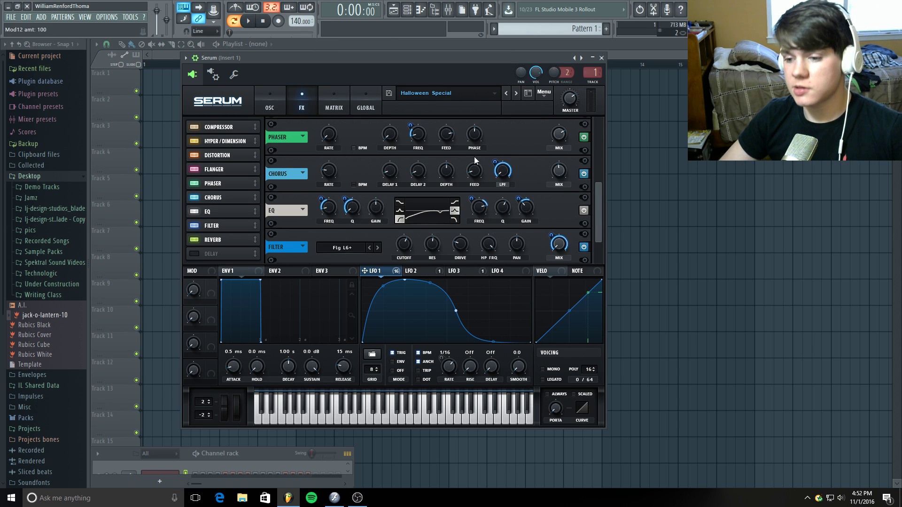
{"action": "mouse_move", "coordinate": [564, 174]}
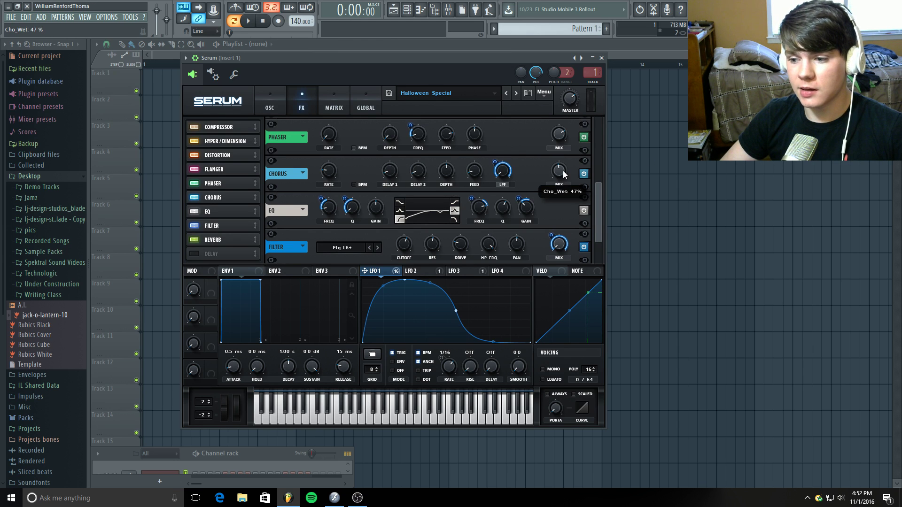
{"action": "left_click_drag", "start_coordinate": [564, 174], "coordinate": [564, 172]}
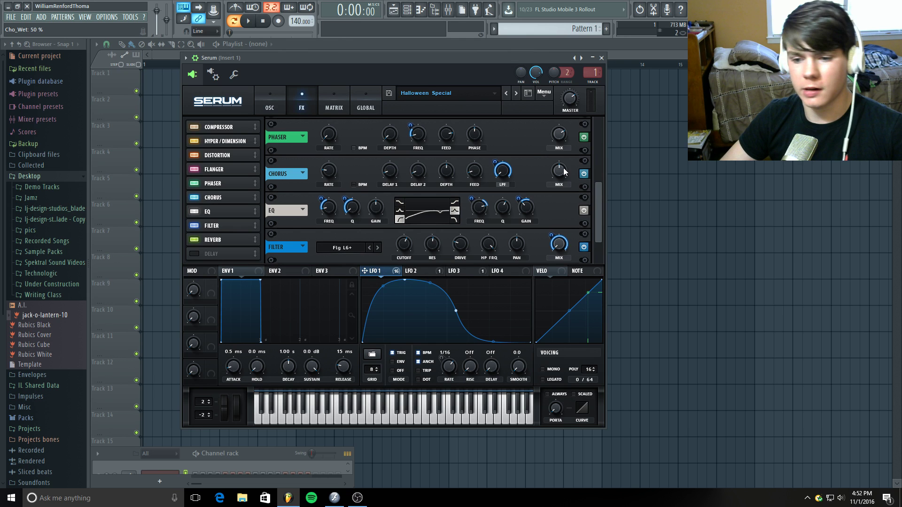
Examine the EQ's low and high band settings, including the LFO 1 modulation amounts on the frequencies and the high band's gain.
{"action": "left_click_drag", "start_coordinate": [599, 192], "coordinate": [594, 210]}
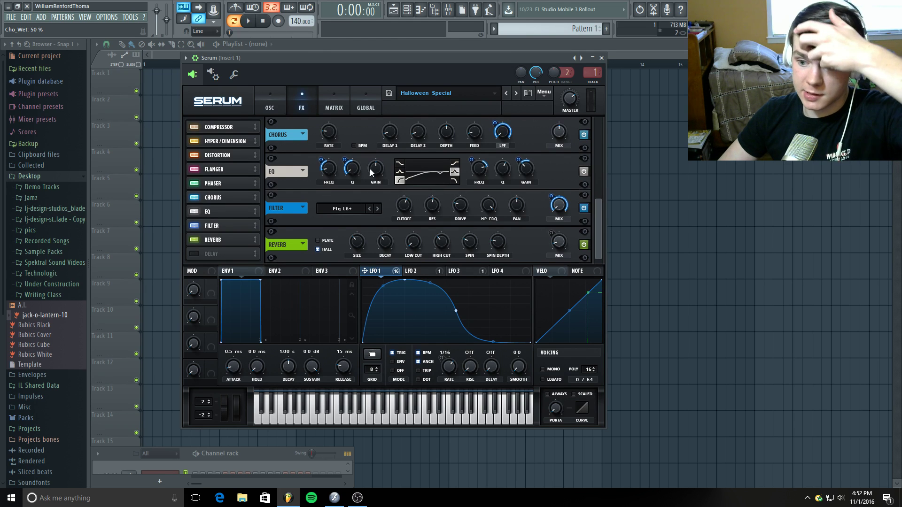
{"action": "mouse_move", "coordinate": [331, 171]}
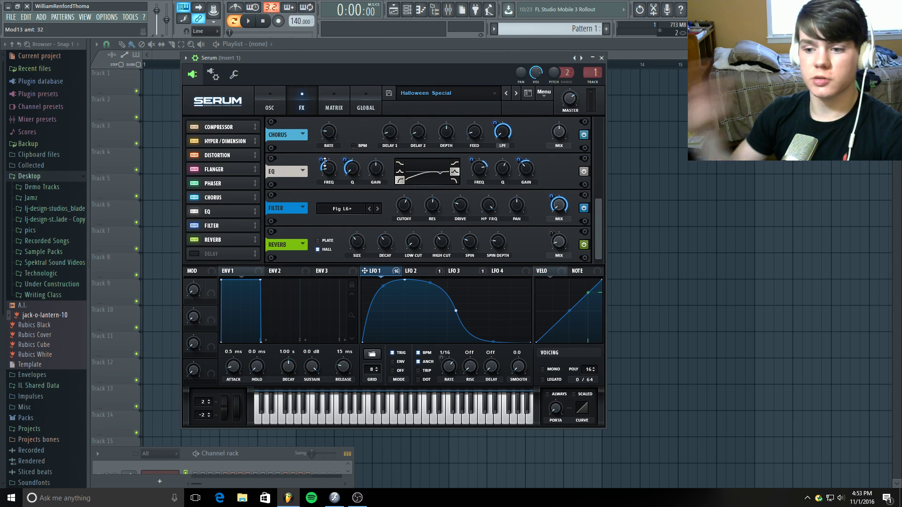
{"action": "left_click", "coordinate": [264, 107]}
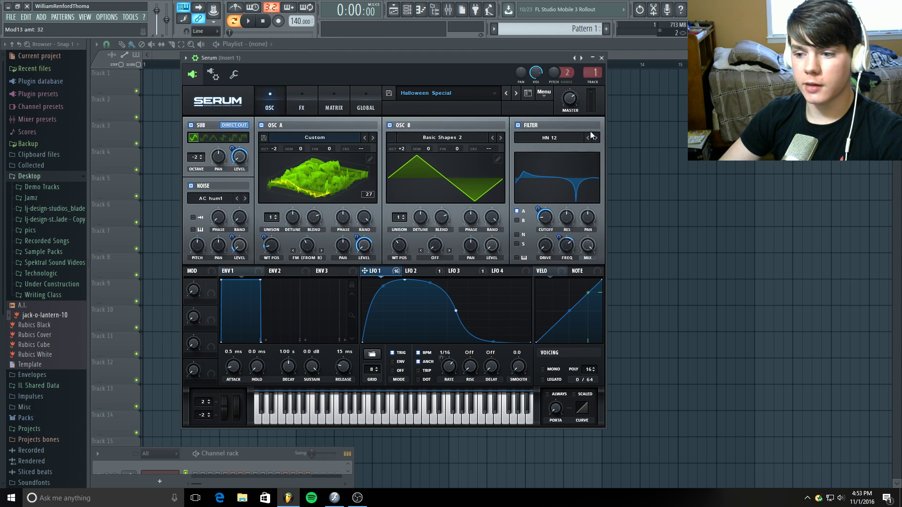
{"action": "left_click", "coordinate": [298, 94]}
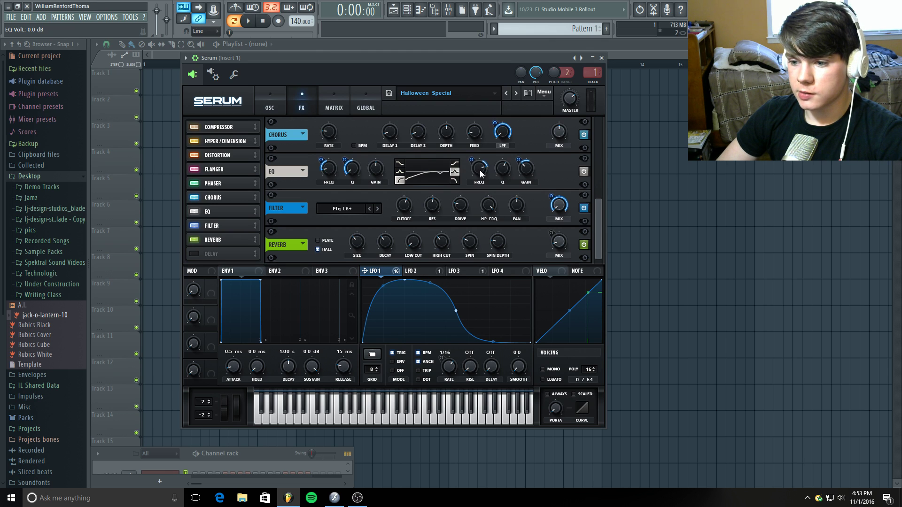
{"action": "mouse_move", "coordinate": [481, 174]}
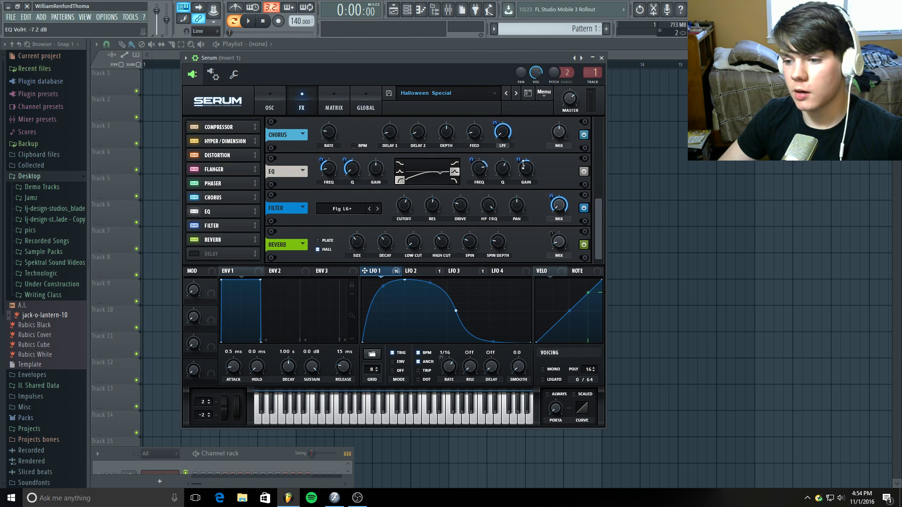
{"action": "left_click", "coordinate": [521, 162]}
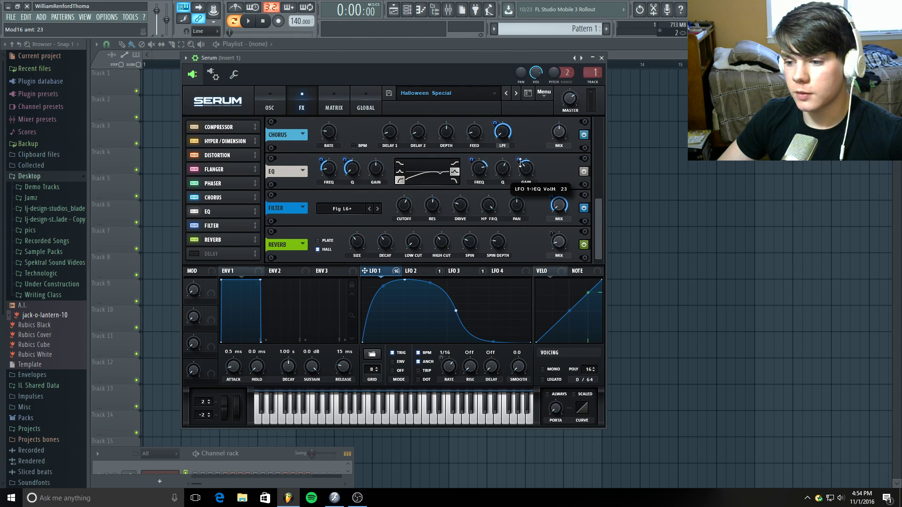
{"action": "left_click", "coordinate": [528, 170]}
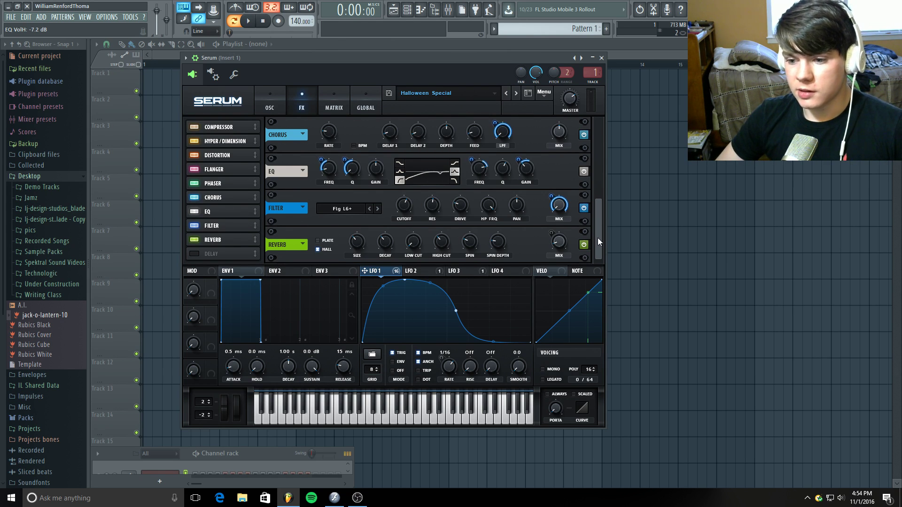
Select the Flg L6+ flange type for the filter effect, and check its cutoff and resonance.
{"action": "left_click", "coordinate": [349, 209]}
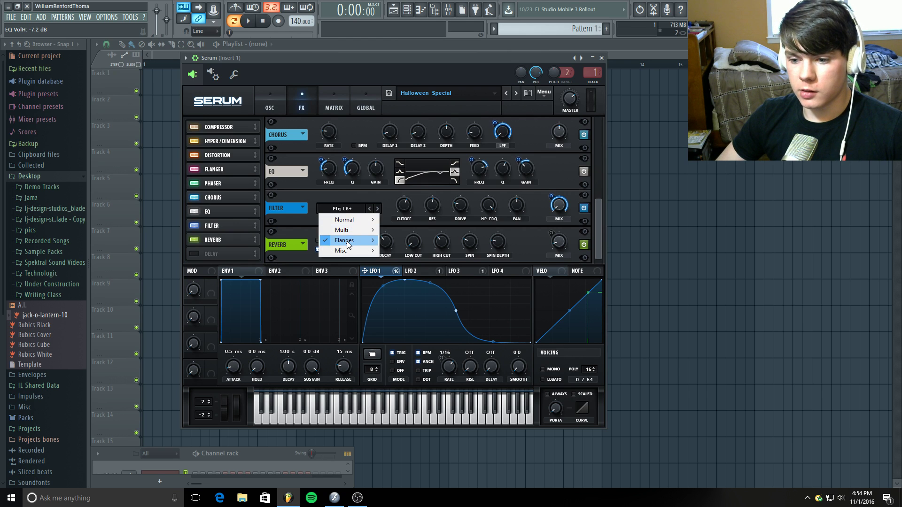
{"action": "mouse_move", "coordinate": [352, 240]}
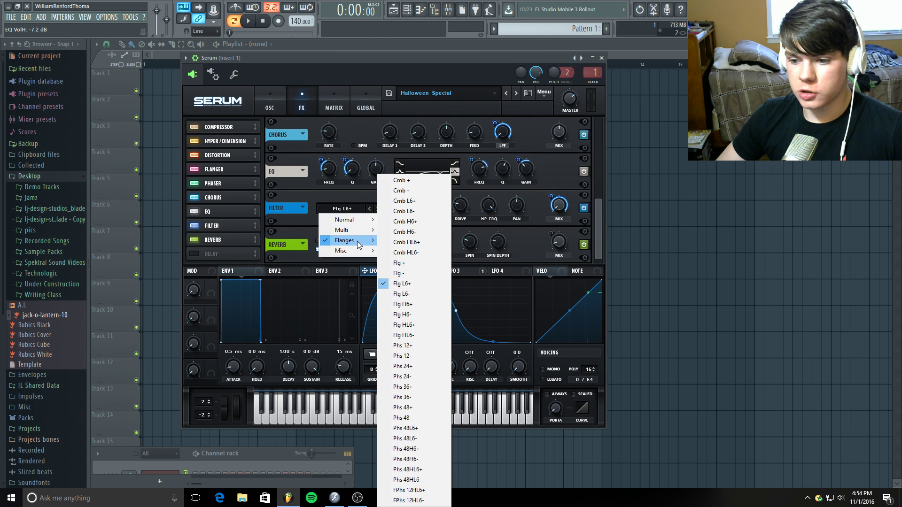
{"action": "left_click", "coordinate": [418, 284]}
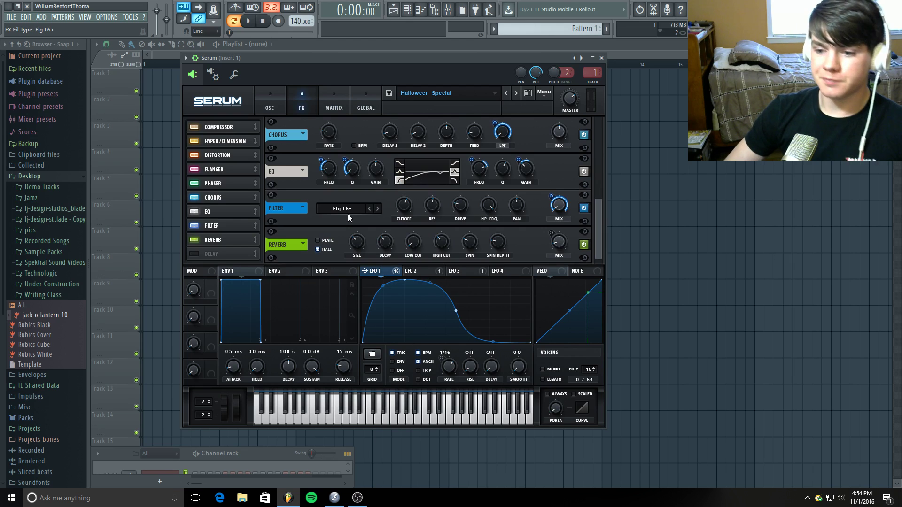
{"action": "left_click", "coordinate": [403, 207]}
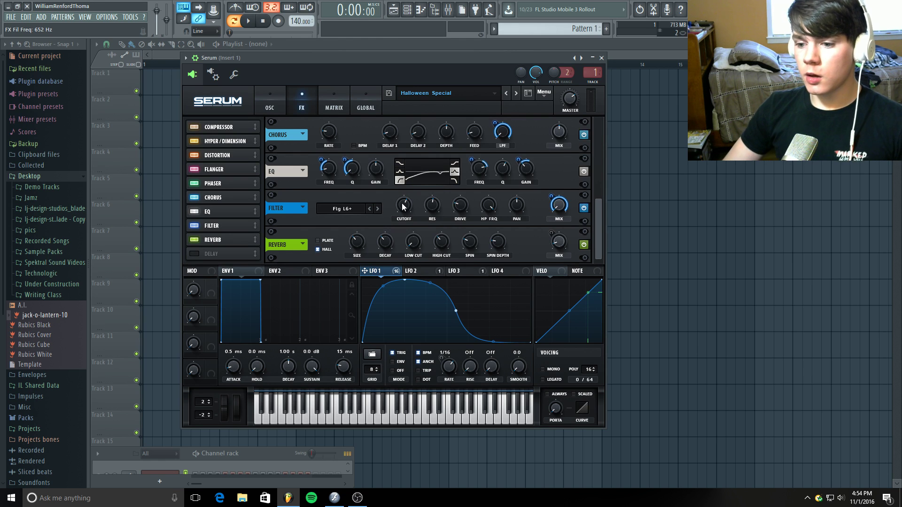
{"action": "mouse_move", "coordinate": [429, 207]}
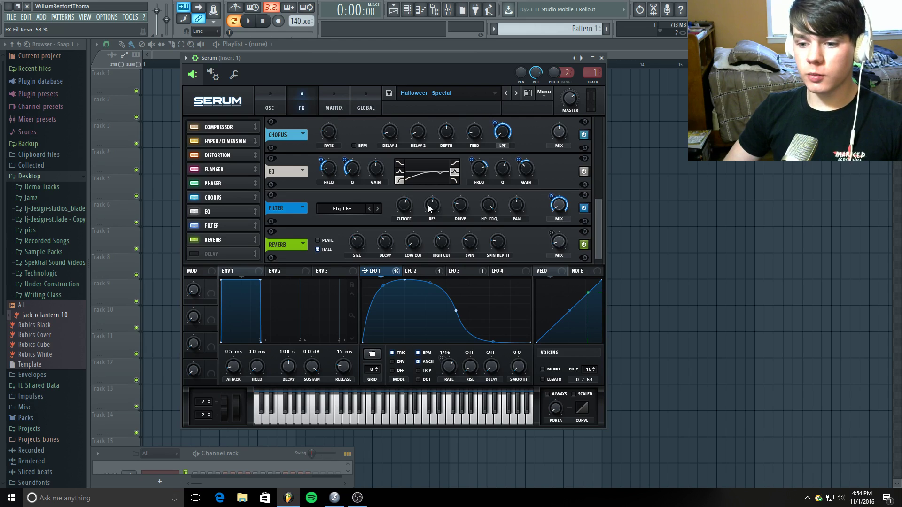
Collapse and restore the Serum window, and audition a few notes of the patch.
{"action": "double_click", "coordinate": [366, 58]}
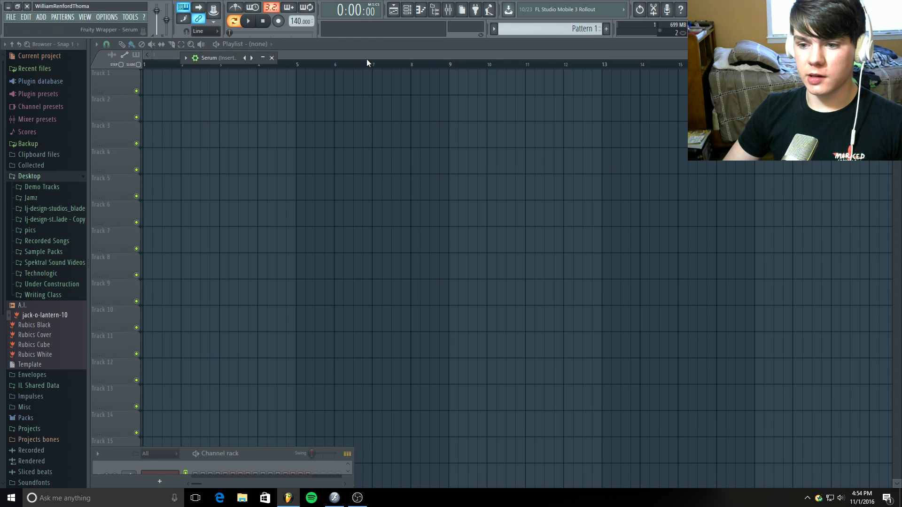
{"action": "double_click", "coordinate": [218, 58]}
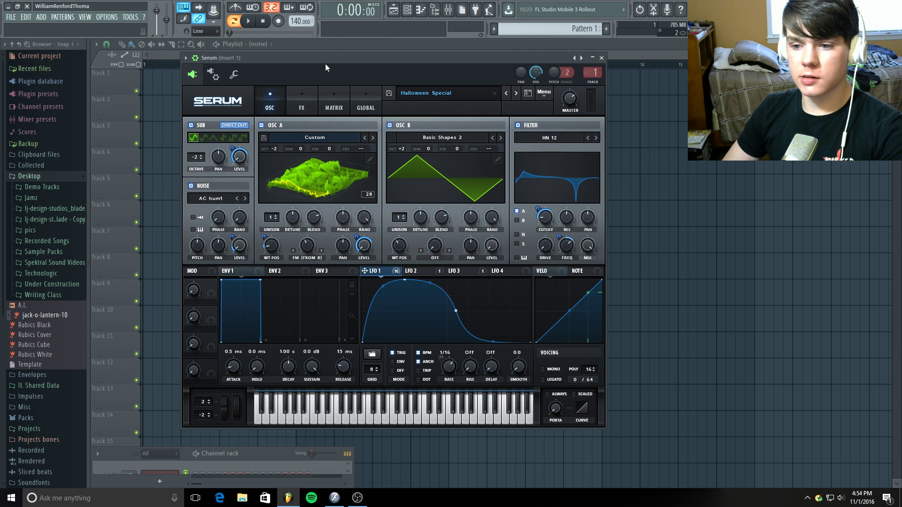
{"action": "key", "text": "c"}
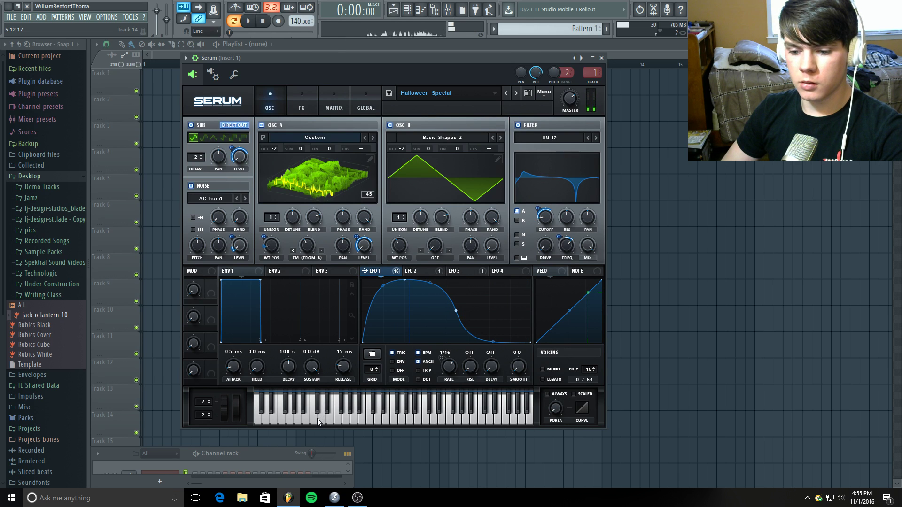
{"action": "left_click", "coordinate": [339, 419]}
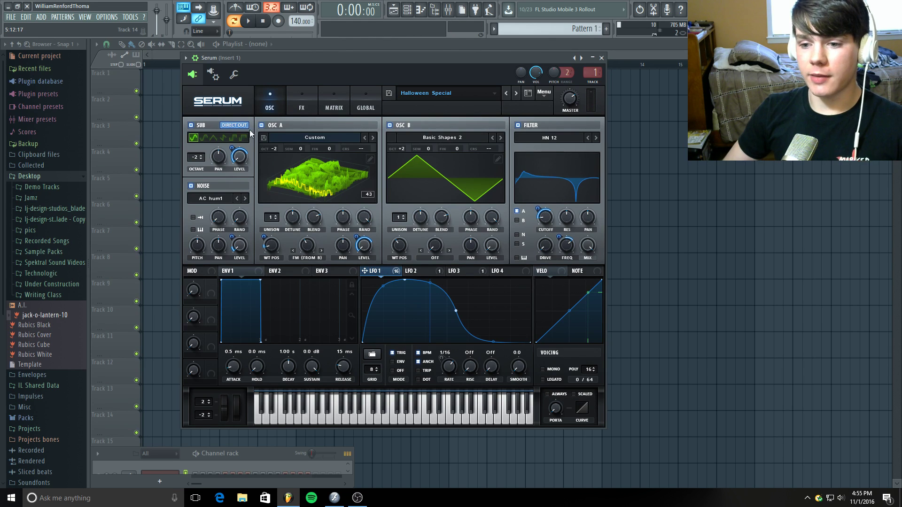
Compare the sound with and without the filter effect by bypassing it, auditioning notes and re-enabling it.
{"action": "left_click", "coordinate": [303, 104]}
{"action": "left_click_drag", "start_coordinate": [601, 156], "coordinate": [599, 246]}
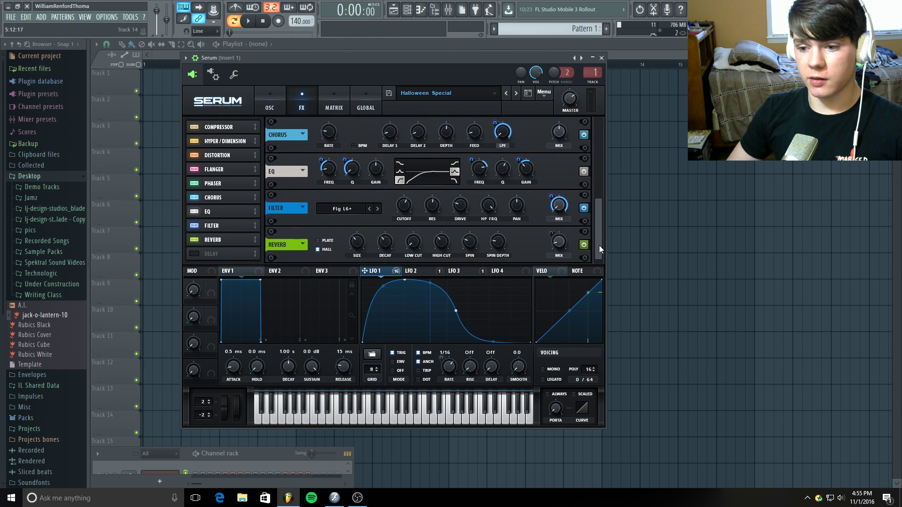
{"action": "left_click", "coordinate": [194, 225]}
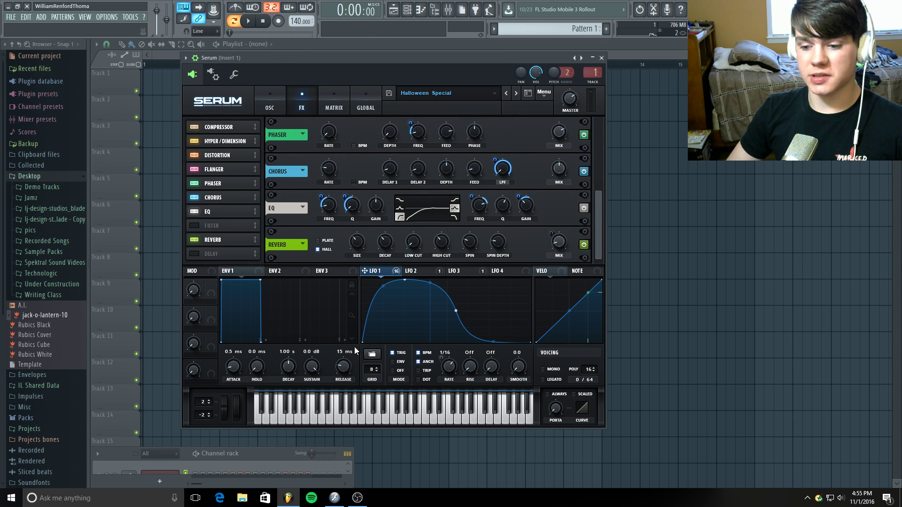
{"action": "left_click", "coordinate": [331, 419]}
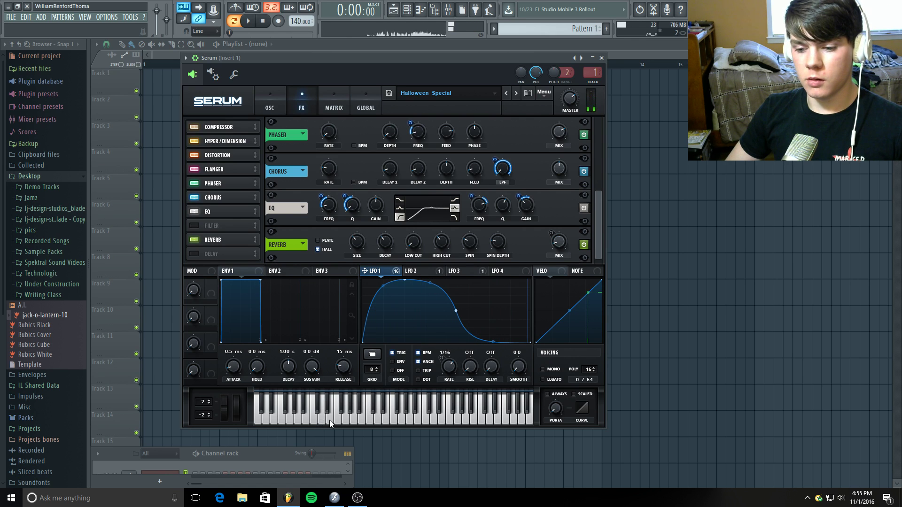
{"action": "left_click", "coordinate": [336, 419]}
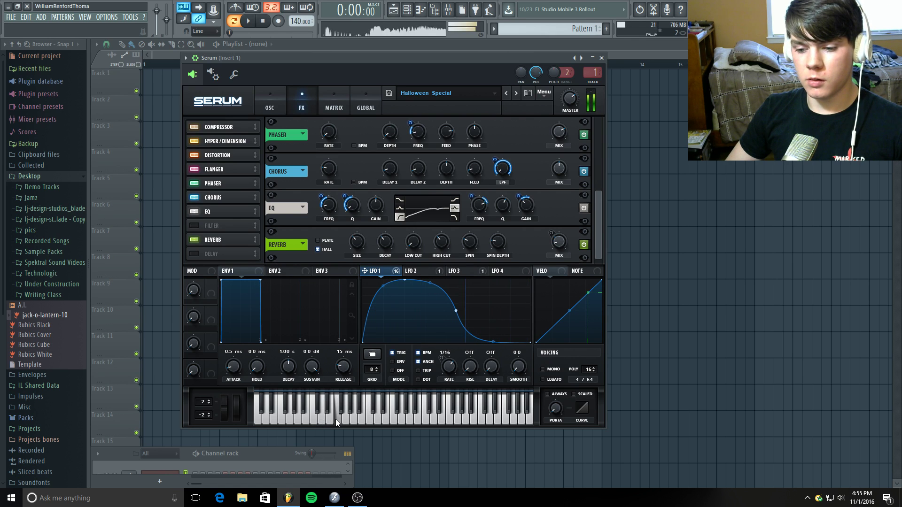
{"action": "left_click", "coordinate": [193, 225]}
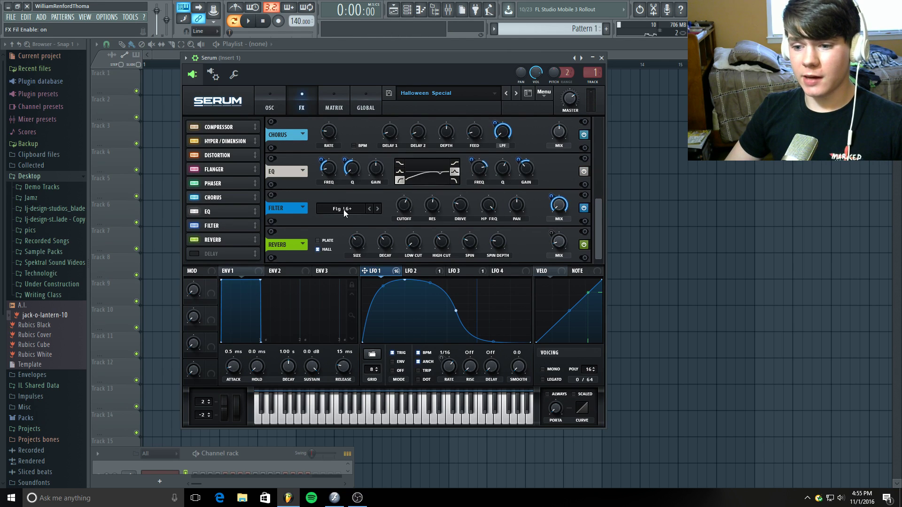
Examine the filter effect's cutoff, resonance, drive and LFO 1 mix modulation while auditioning C4 and D4.
{"action": "left_click", "coordinate": [429, 210]}
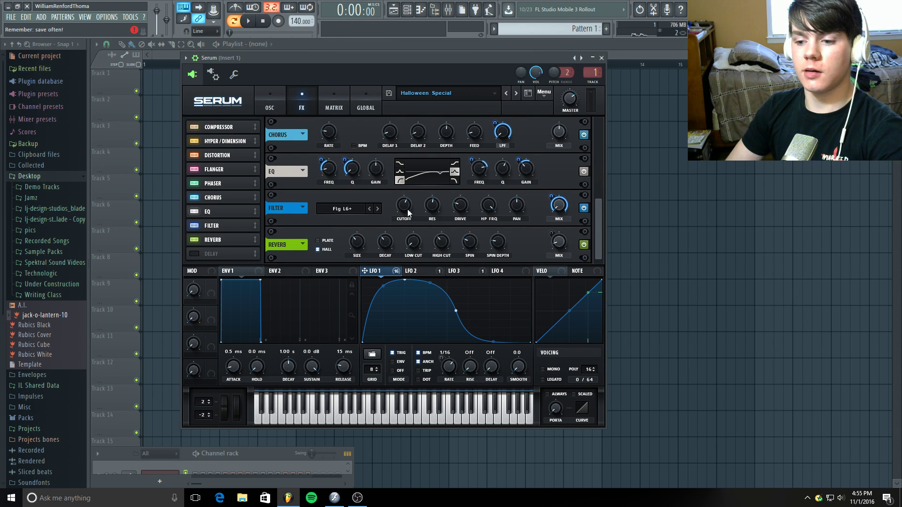
{"action": "mouse_move", "coordinate": [407, 206]}
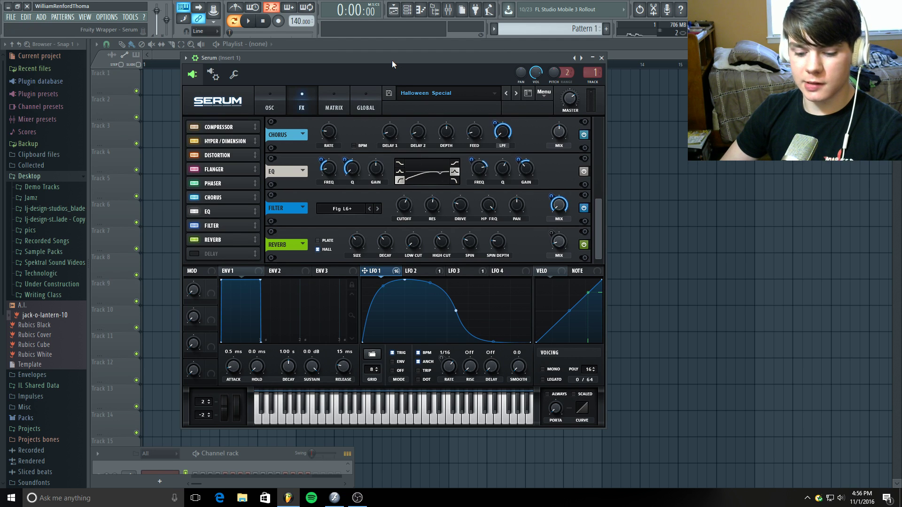
{"action": "key", "text": "z"}
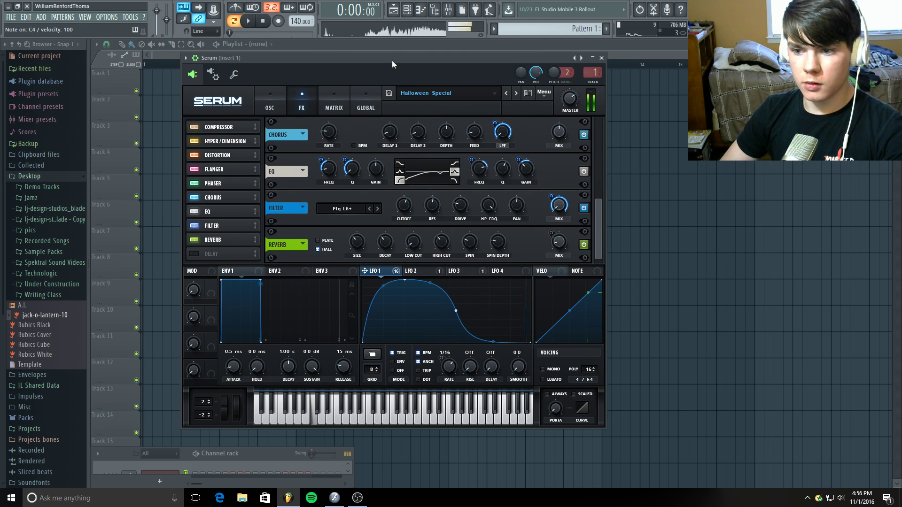
{"action": "key", "text": "x"}
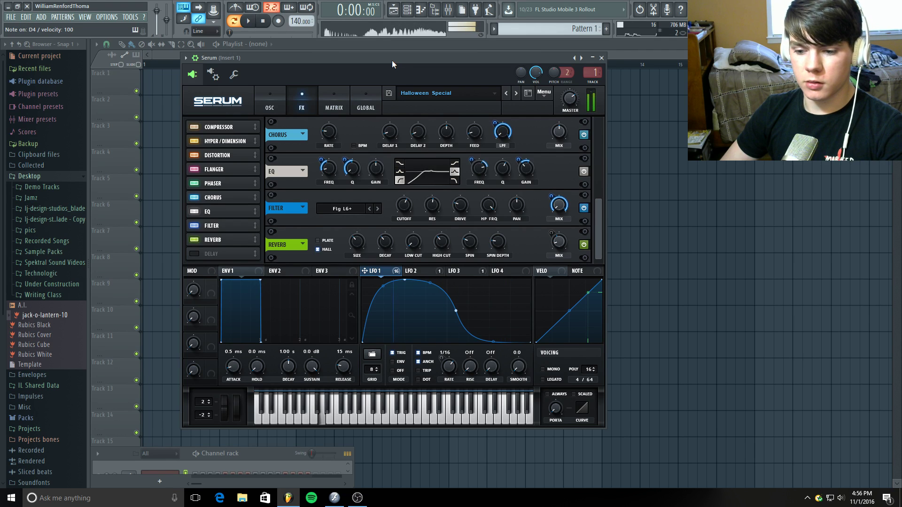
{"action": "left_click", "coordinate": [323, 415]}
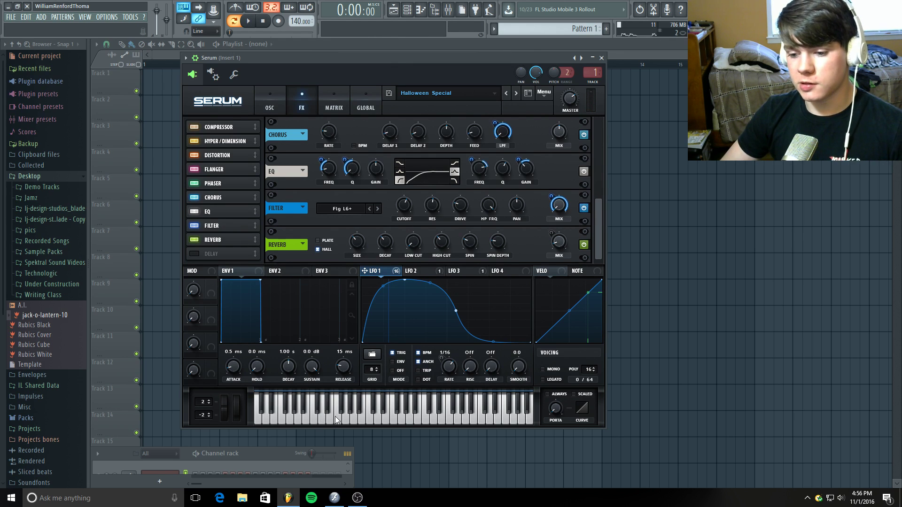
{"action": "left_click", "coordinate": [336, 419]}
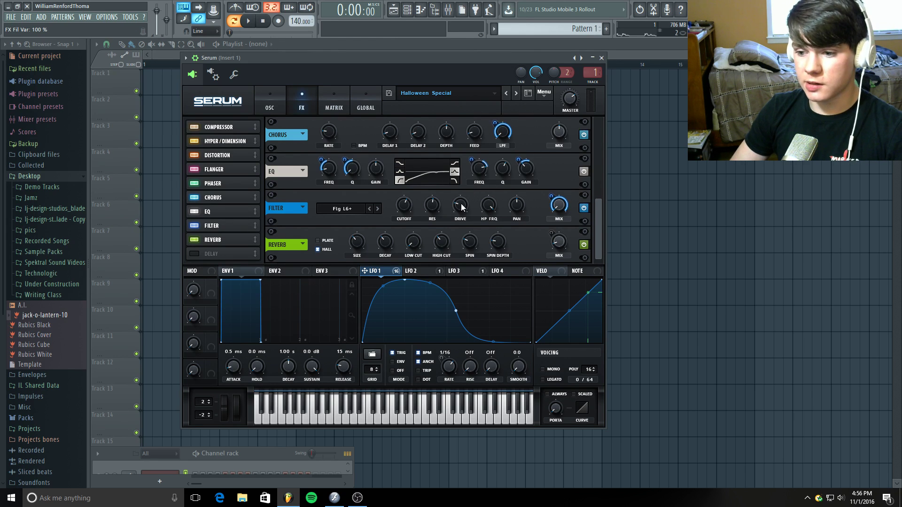
{"action": "mouse_move", "coordinate": [461, 207]}
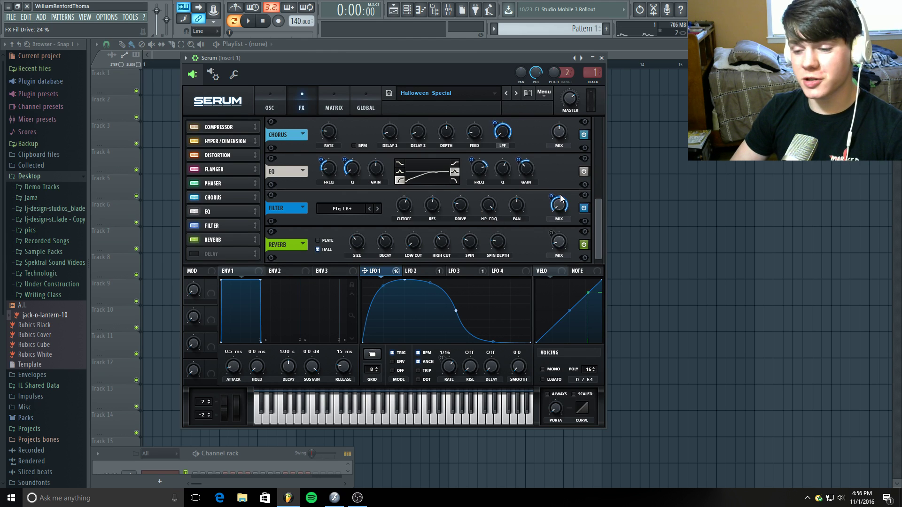
{"action": "mouse_move", "coordinate": [554, 196]}
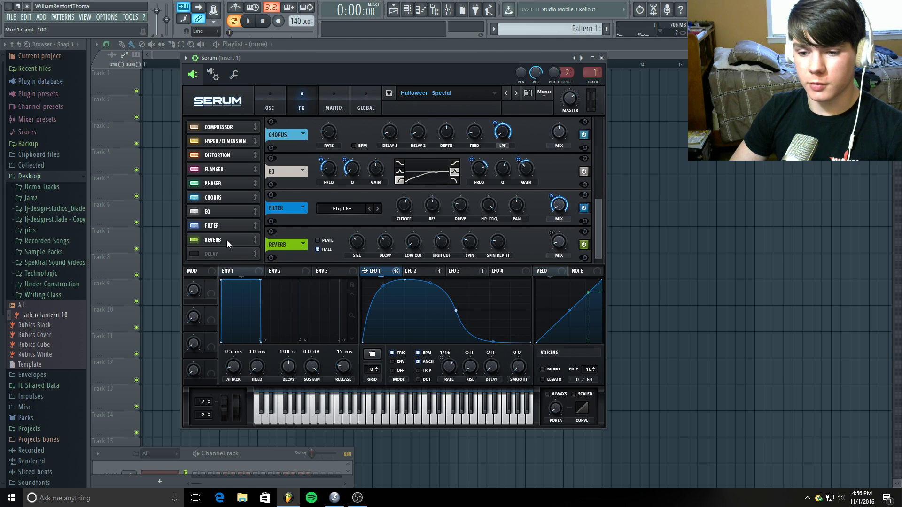
Examine the LFO 3 shape that modulates the reverb mix and the reverb's spin and spin depth, auditioning a note.
{"action": "left_click", "coordinate": [432, 268]}
{"action": "left_click", "coordinate": [467, 270]}
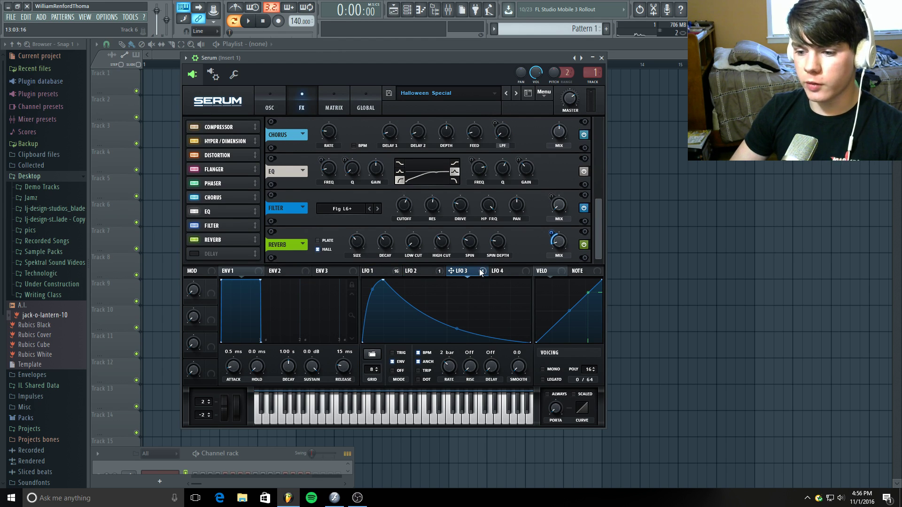
{"action": "mouse_move", "coordinate": [559, 245]}
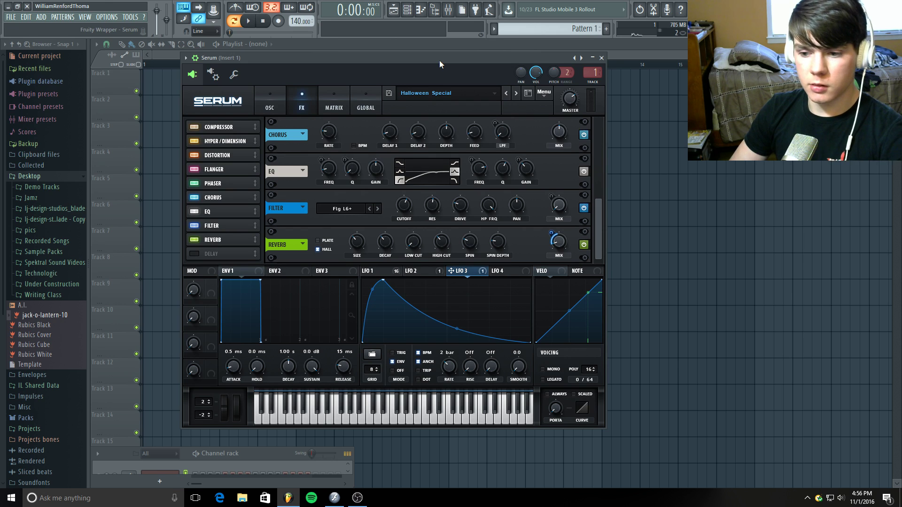
{"action": "key", "text": "x"}
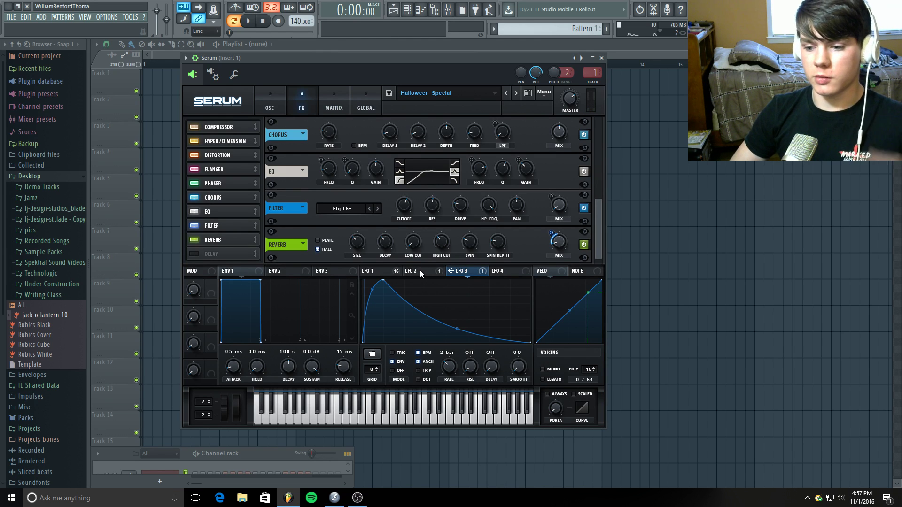
{"action": "mouse_move", "coordinate": [420, 271]}
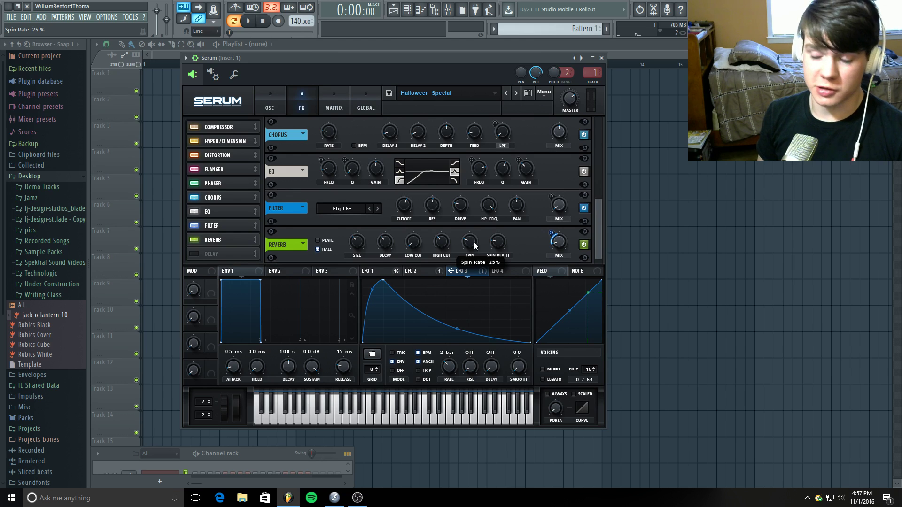
{"action": "left_click", "coordinate": [501, 242]}
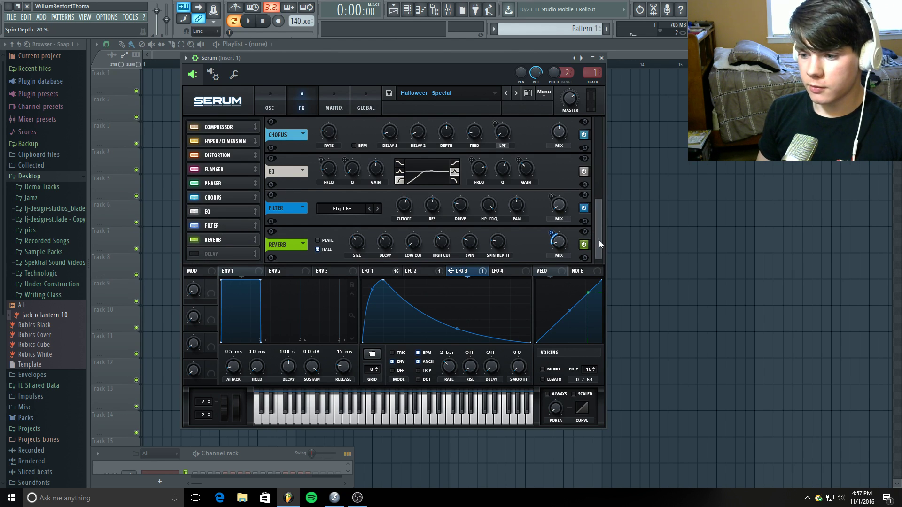
Return to the oscillator settings and switch to the OBS recording window.
{"action": "left_click_drag", "start_coordinate": [599, 240], "coordinate": [591, 144]}
{"action": "left_click", "coordinate": [281, 106]}
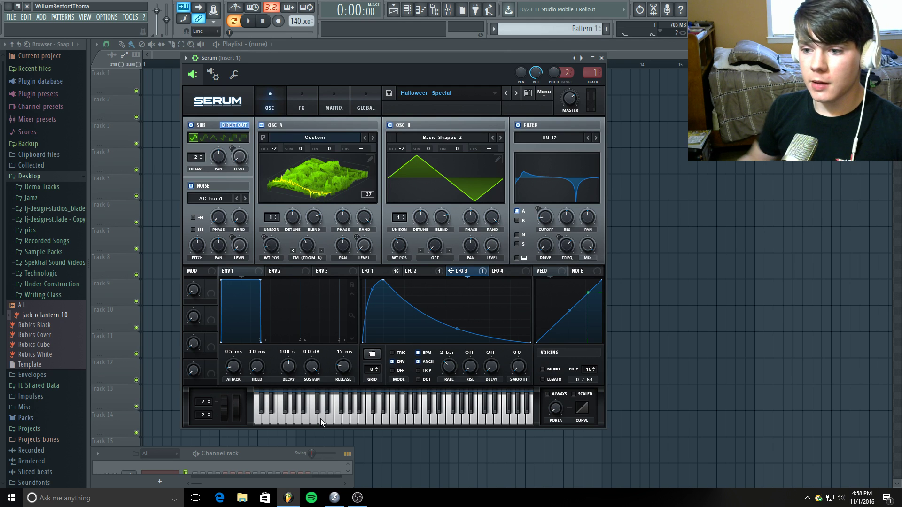
{"action": "left_click_drag", "start_coordinate": [260, 56], "coordinate": [222, 82]}
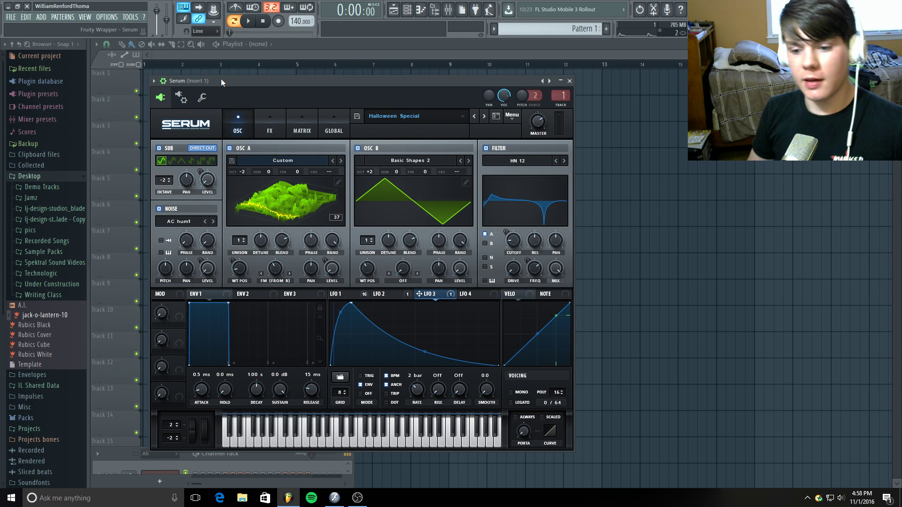
{"action": "left_click", "coordinate": [358, 498]}
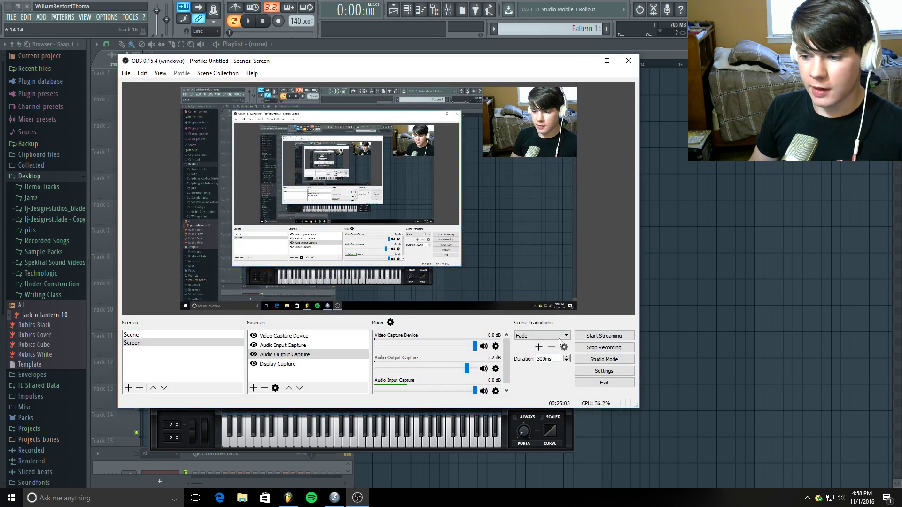